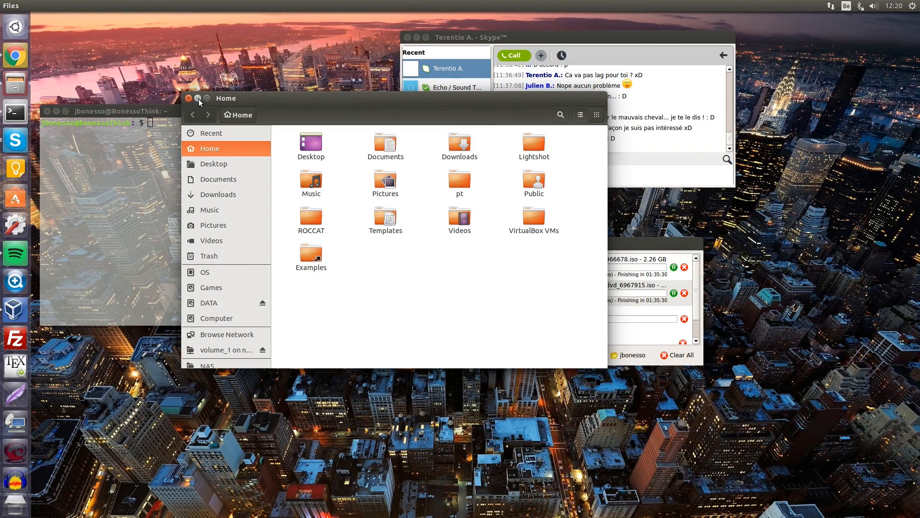
Step: Minimize the Skype and File Transfers windows and drag the terminal toward the screen centre
click(417, 38)
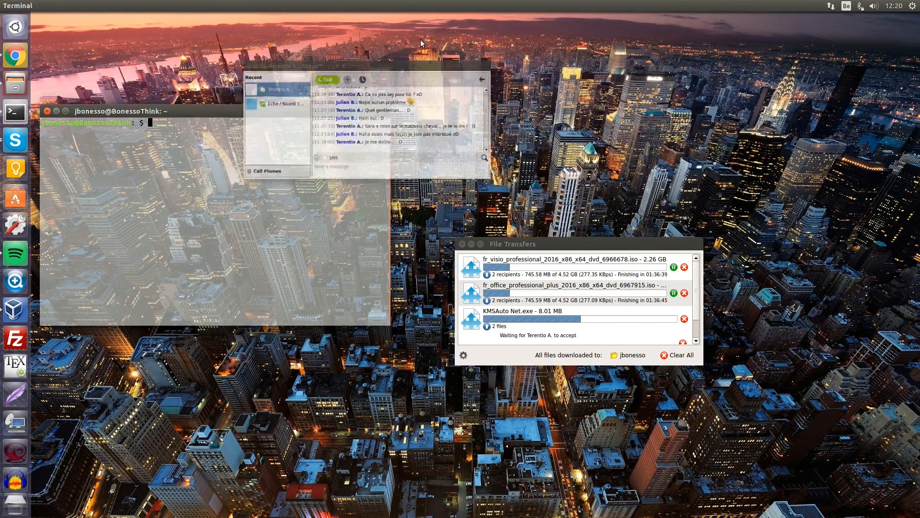
click(473, 244)
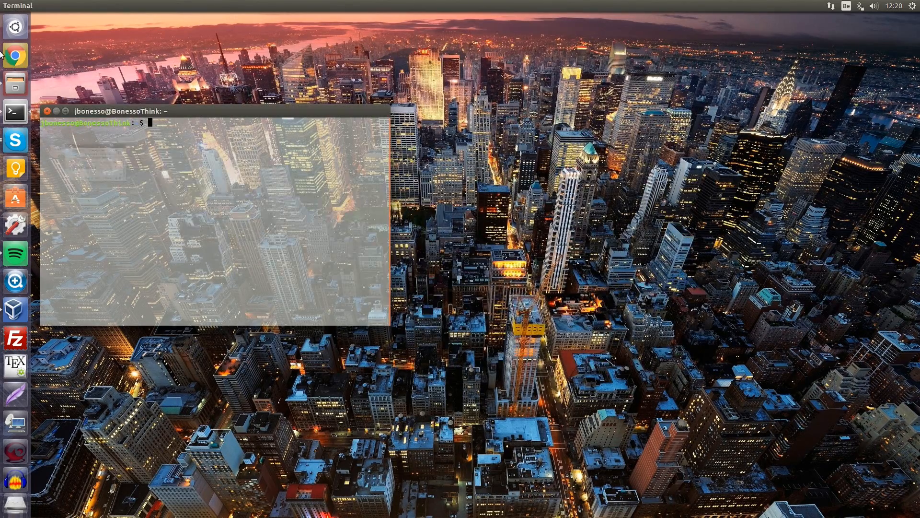
drag(153, 110, 283, 111)
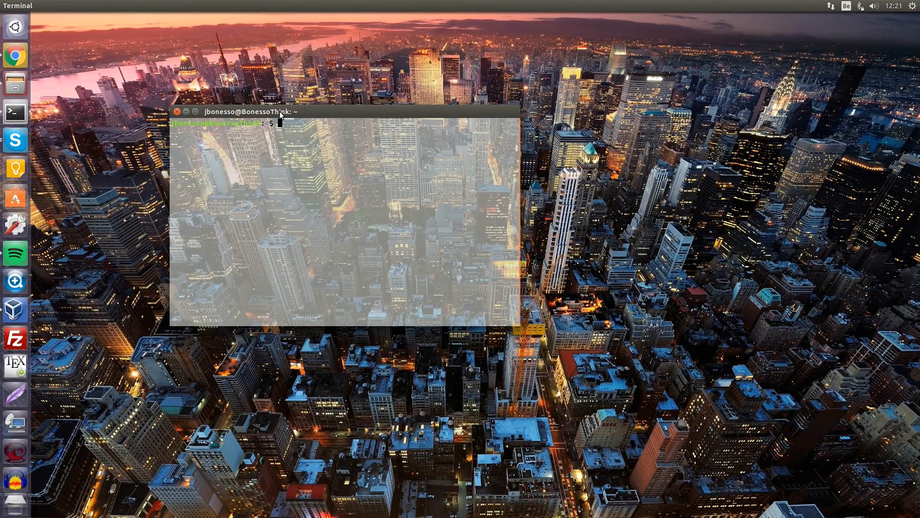
Step: Launch Additional Drivers from the Dash's Applications lens
click(15, 36)
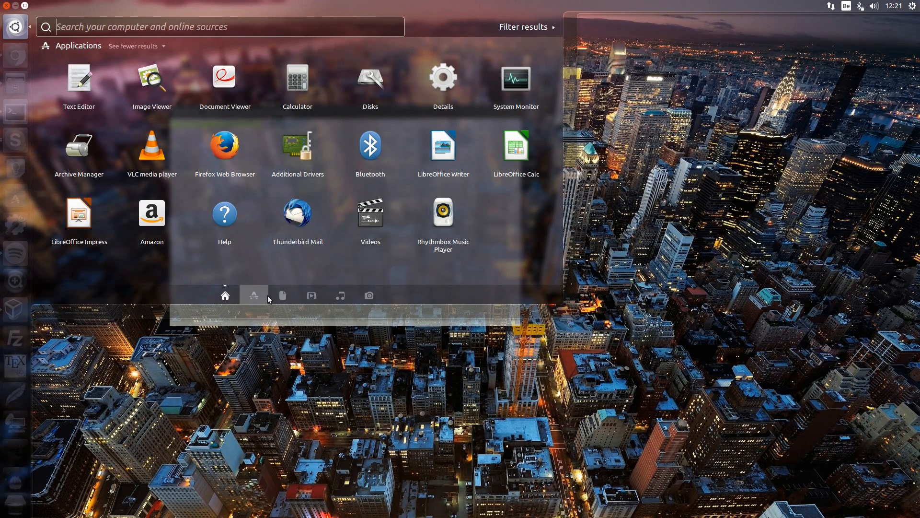
click(254, 296)
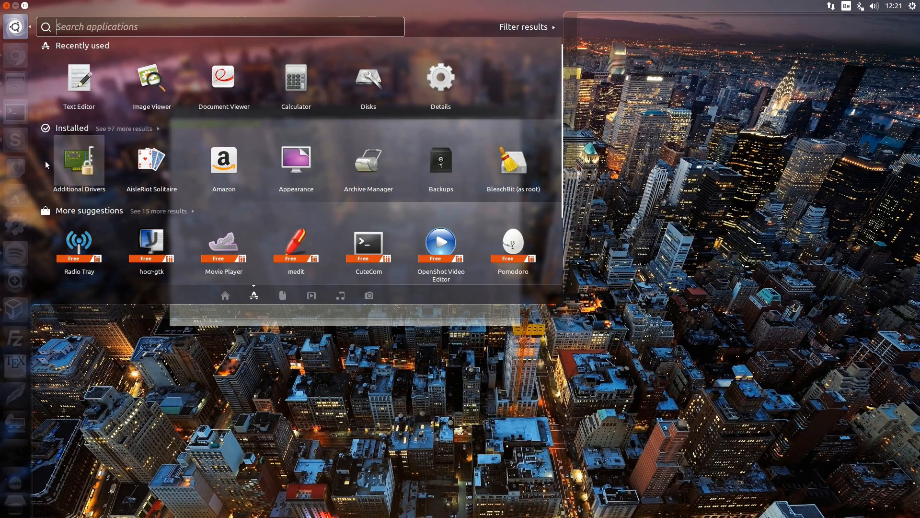
key(ctrl+alt+t)
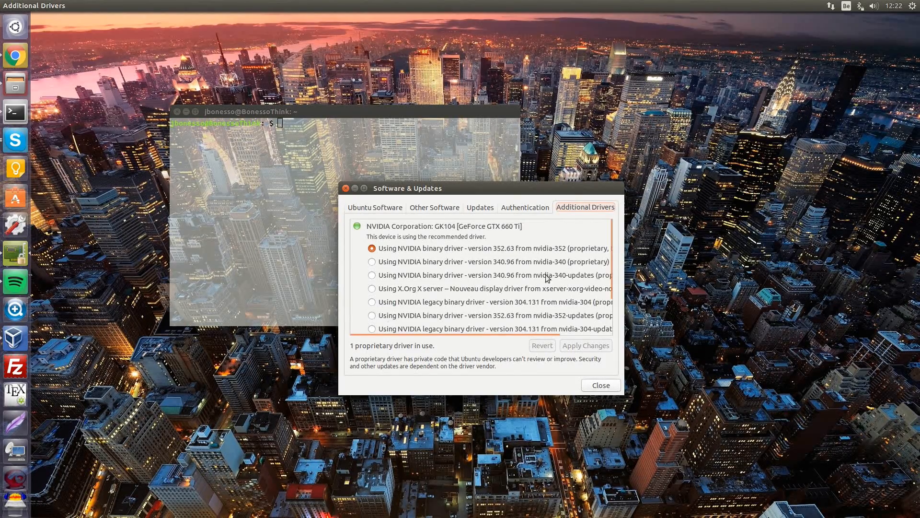
Step: Review the NVIDIA driver list and close Software & Updates, keeping nvidia-352
scroll(504, 294, down, 3)
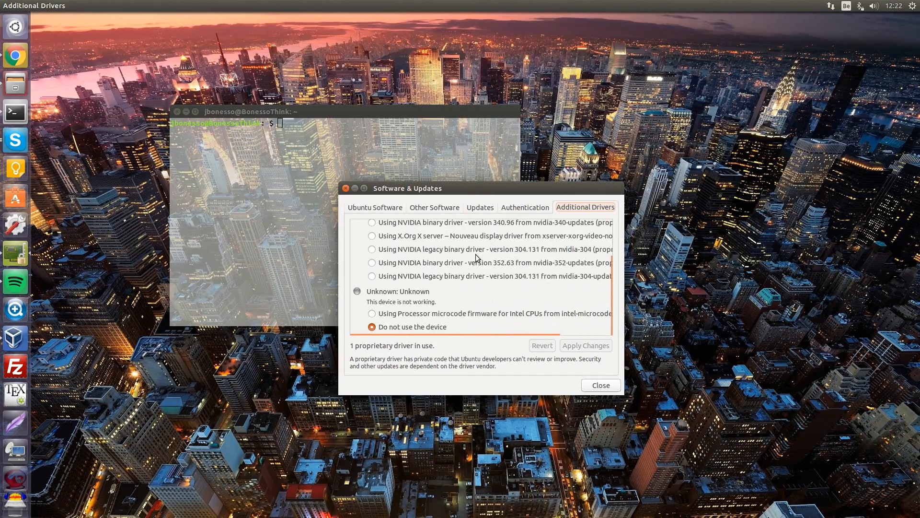
scroll(475, 258, up, 2)
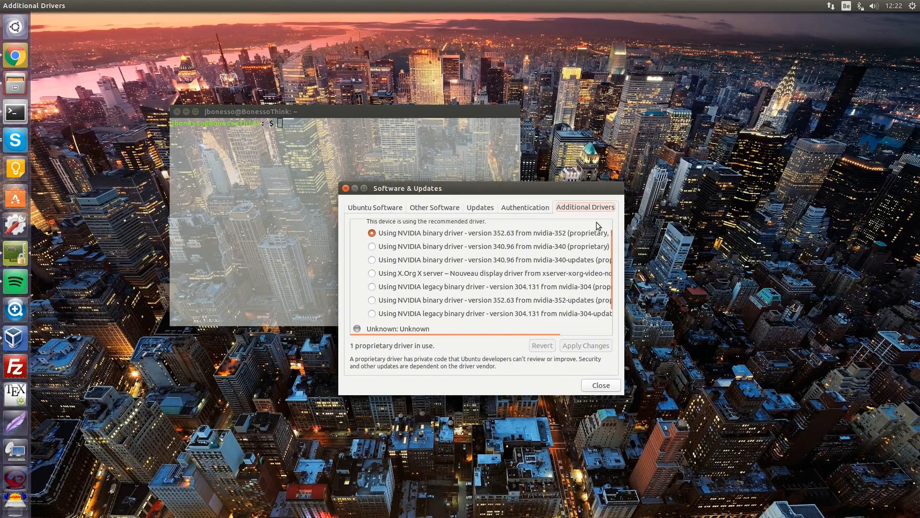
scroll(575, 242, down, 2)
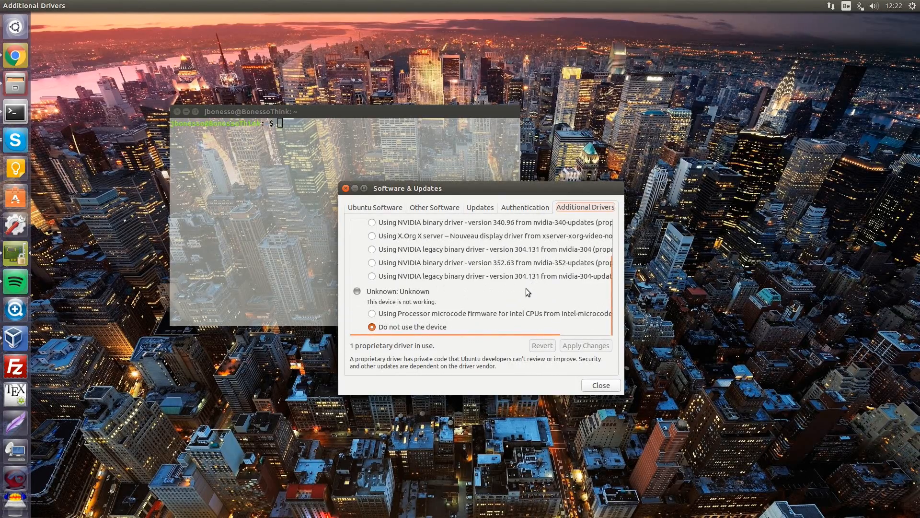
scroll(496, 300, up, 1)
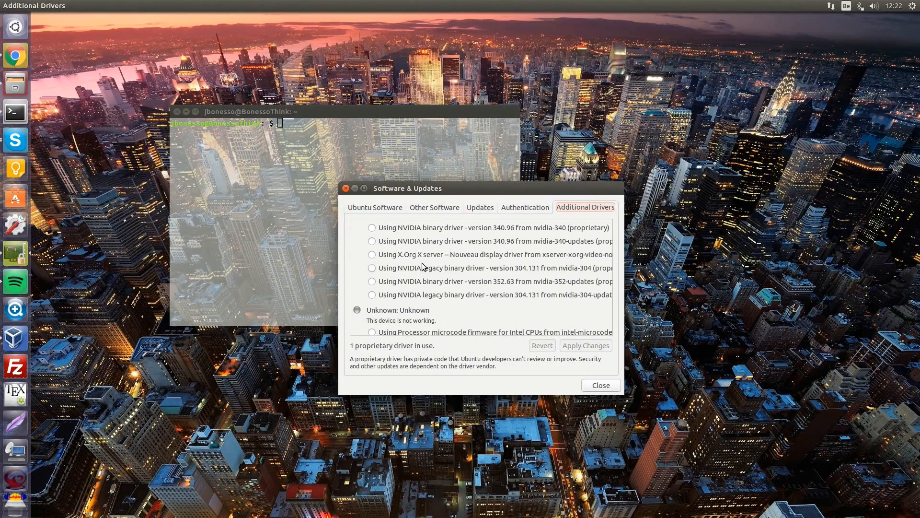
click(345, 188)
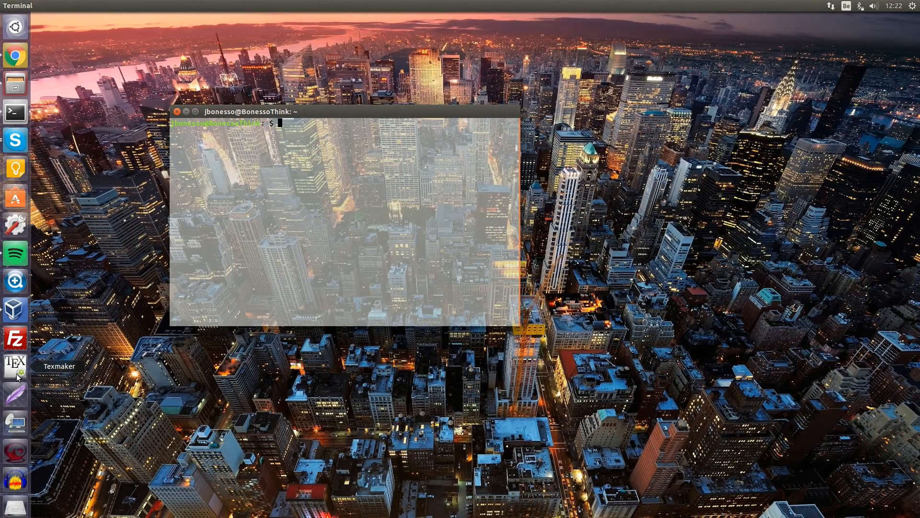
Step: Open the portfolio website in a new Chrome tab
click(15, 55)
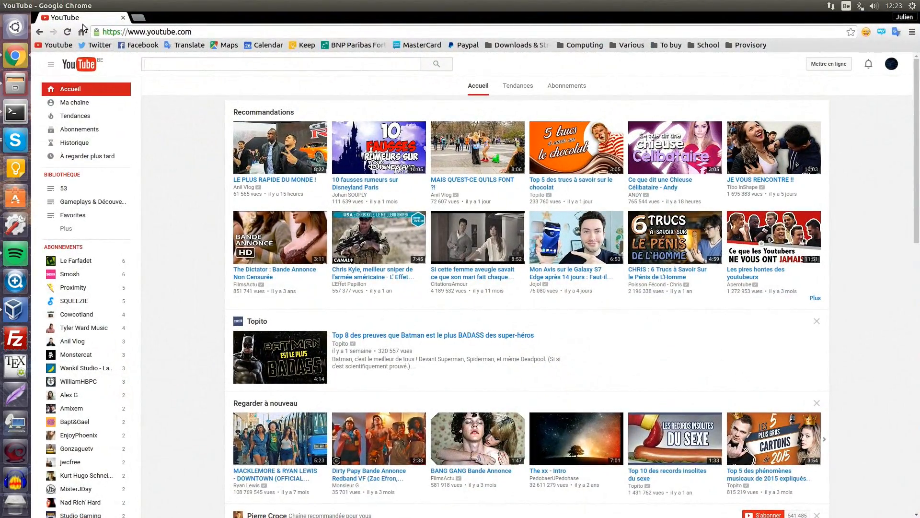
key(ctrl+t)
text(ter)
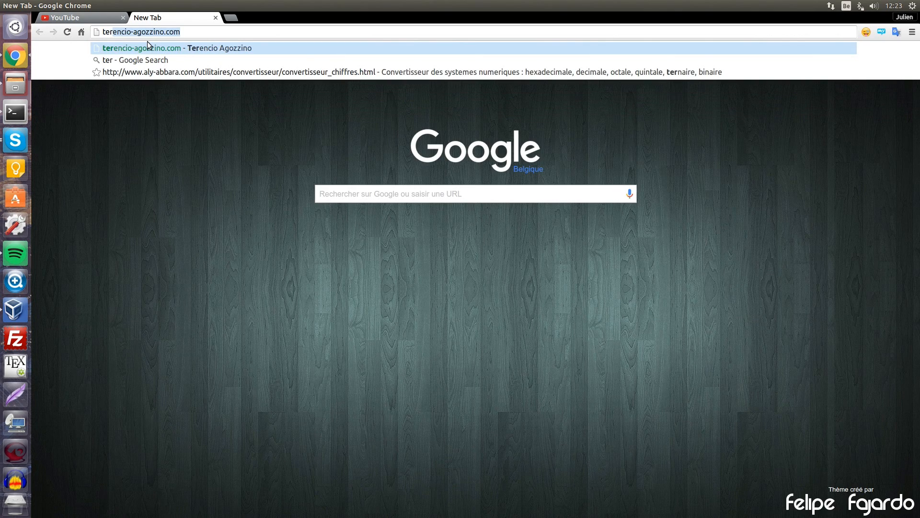
key(Return)
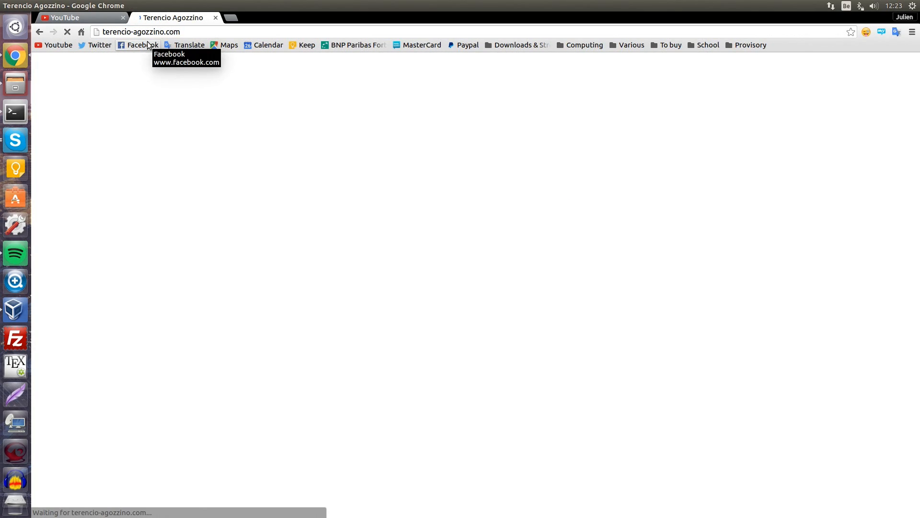
scroll(574, 234, down, 20)
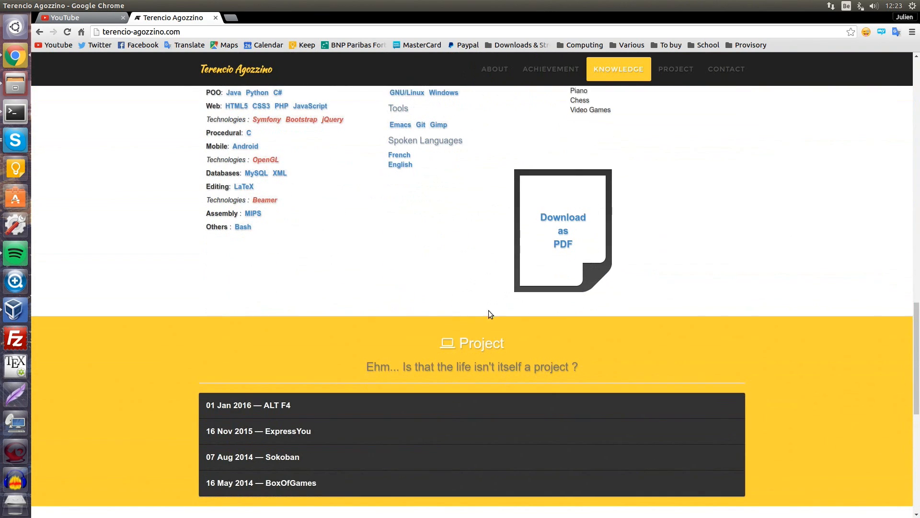
scroll(595, 142, down, 5)
scroll(596, 142, up, 1)
Step: Read the BoxOfGames report PDF through, then close its tab
click(330, 349)
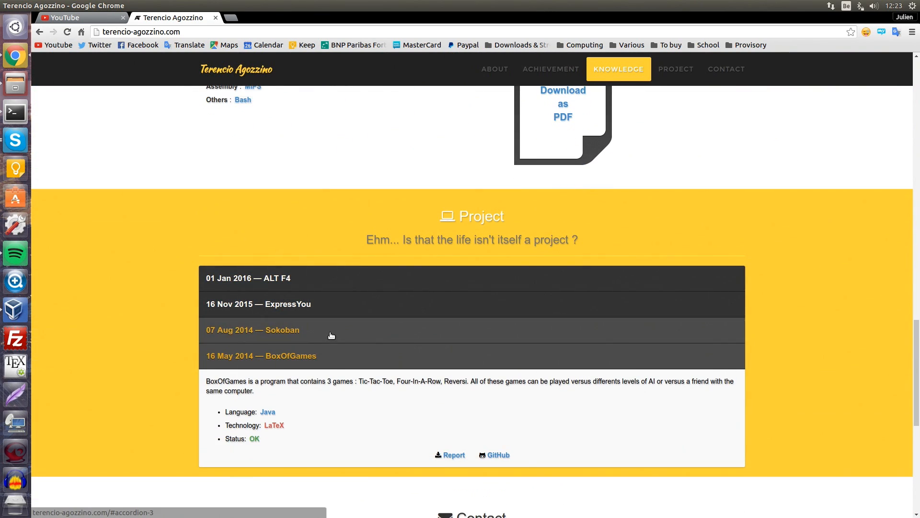
click(454, 457)
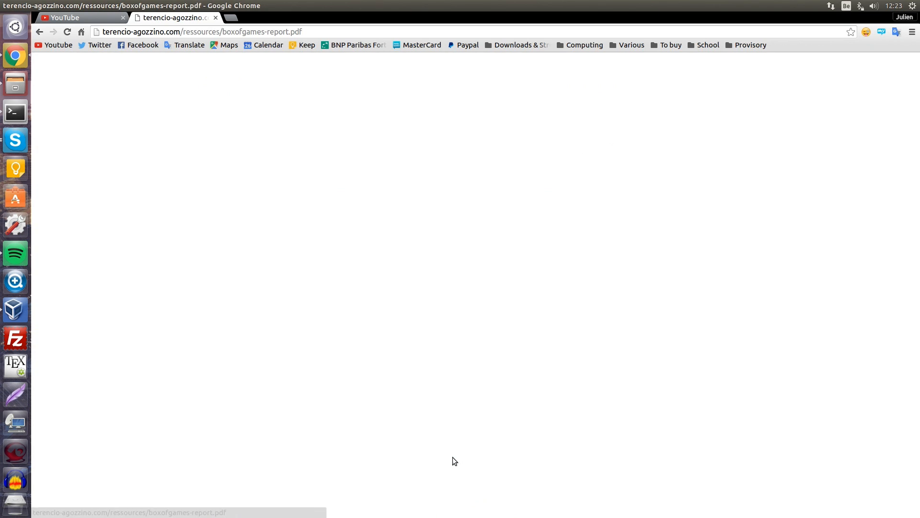
scroll(471, 404, down, 8)
scroll(470, 399, down, 9)
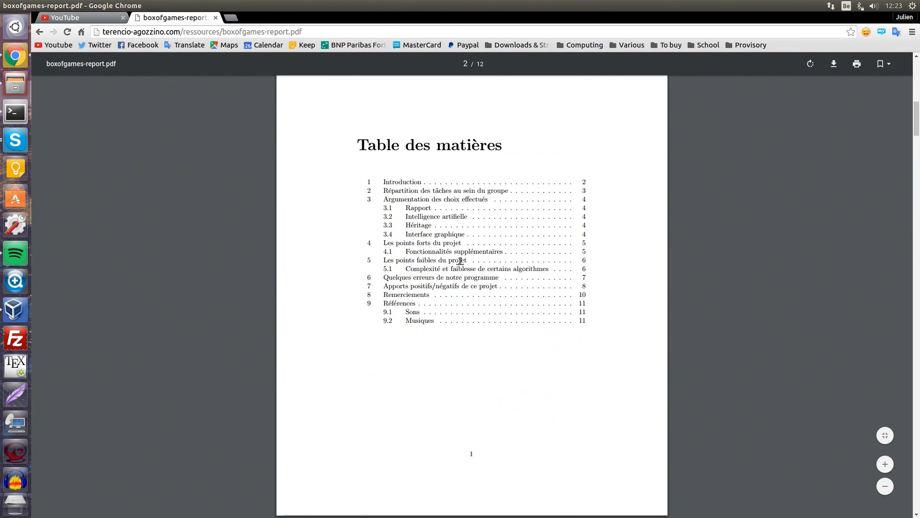
scroll(454, 212, down, 11)
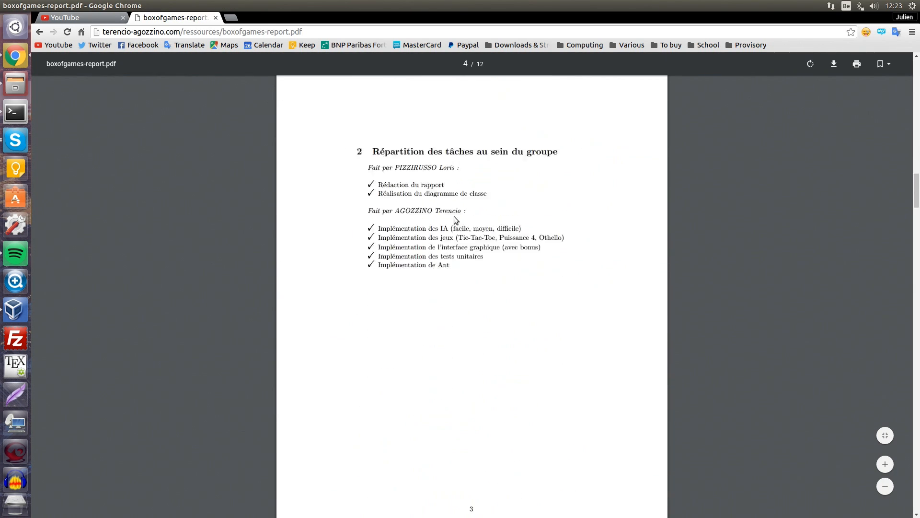
scroll(363, 329, down, 14)
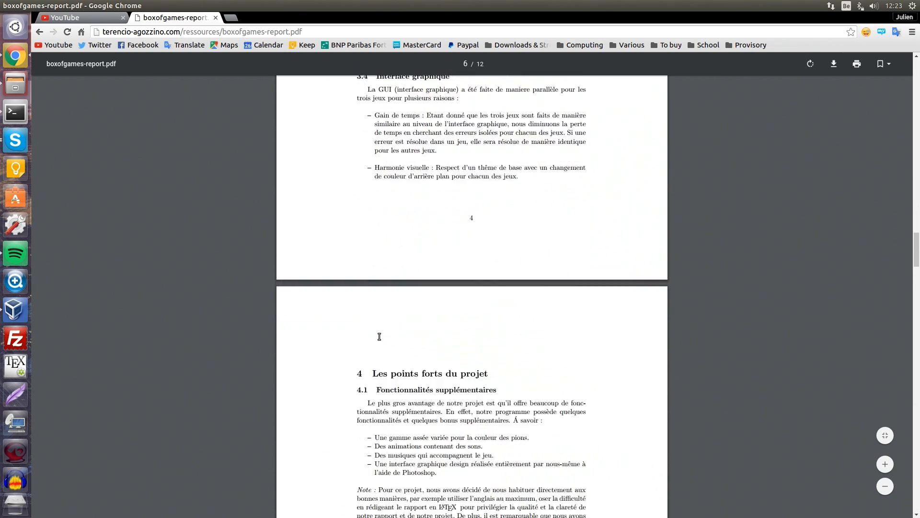
scroll(383, 388, down, 13)
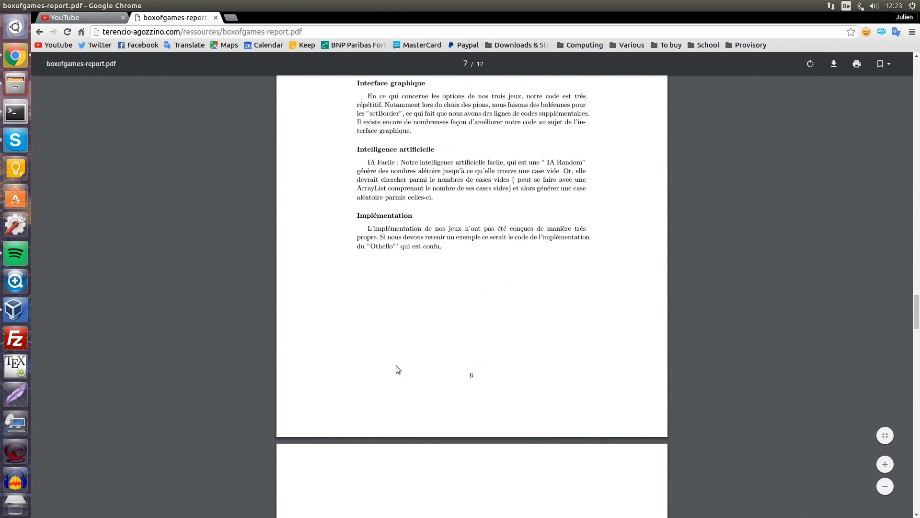
scroll(429, 329, down, 8)
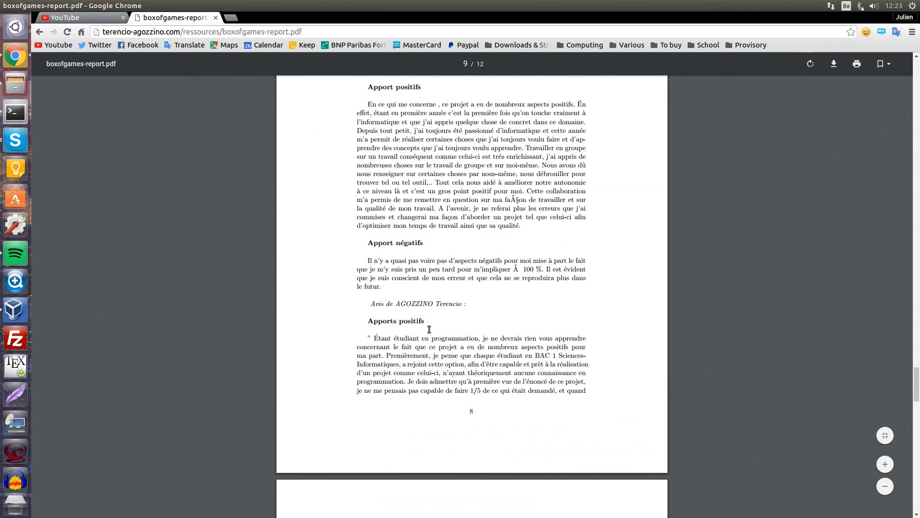
scroll(418, 319, down, 12)
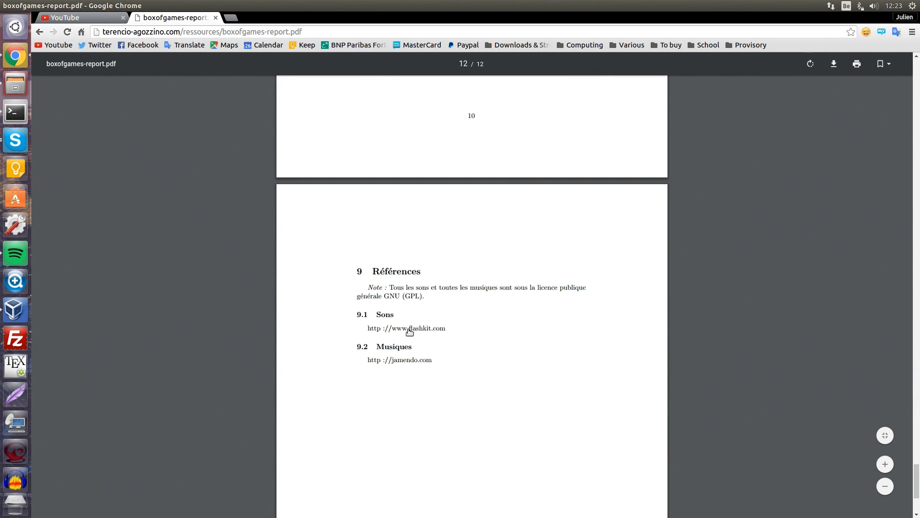
scroll(412, 331, down, 3)
scroll(430, 355, up, 15)
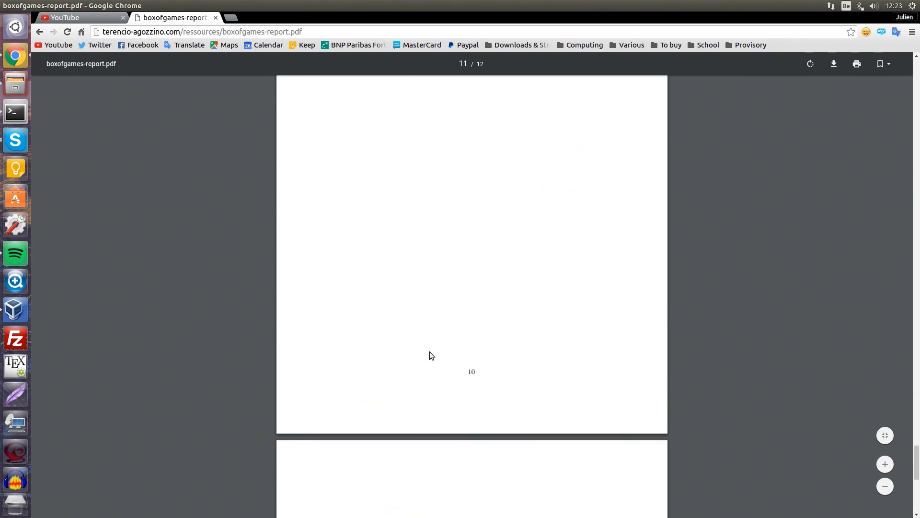
click(215, 19)
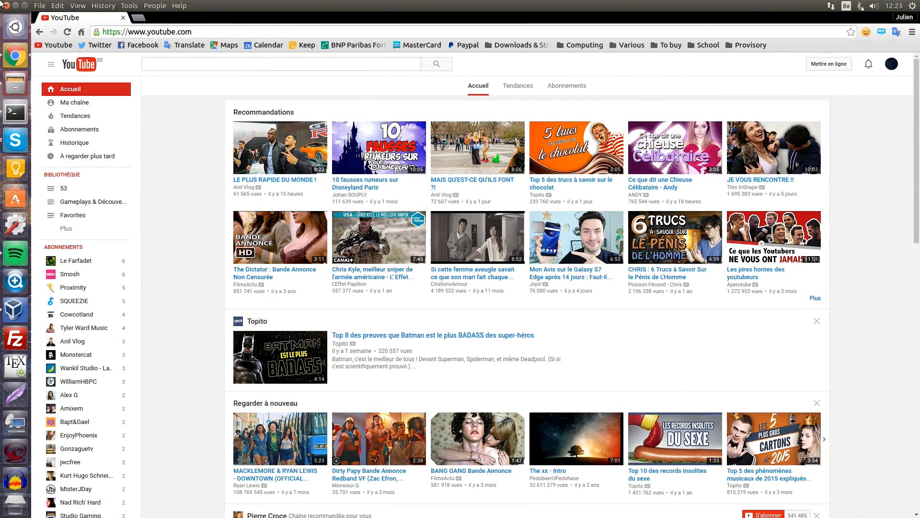
Step: Reopen Chrome, search Google for 'LateX' and open the LaTeX — Wikipédia article
click(6, 6)
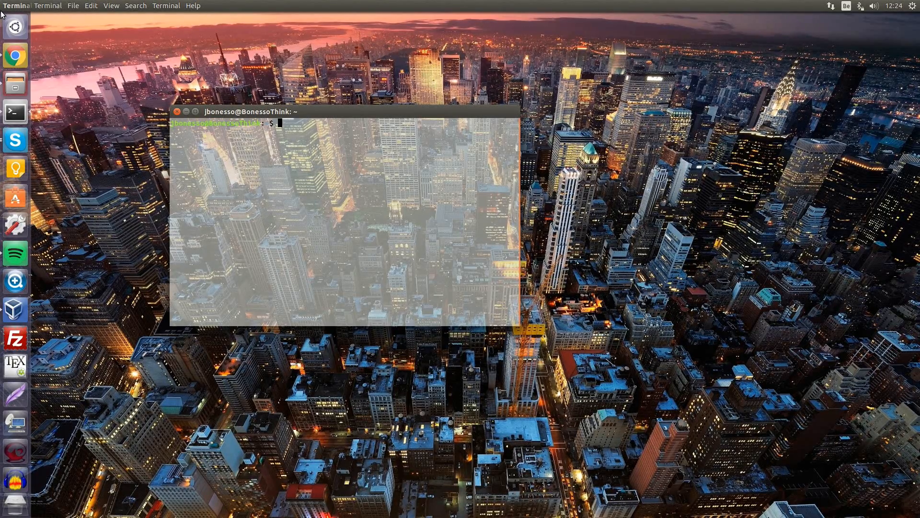
click(16, 54)
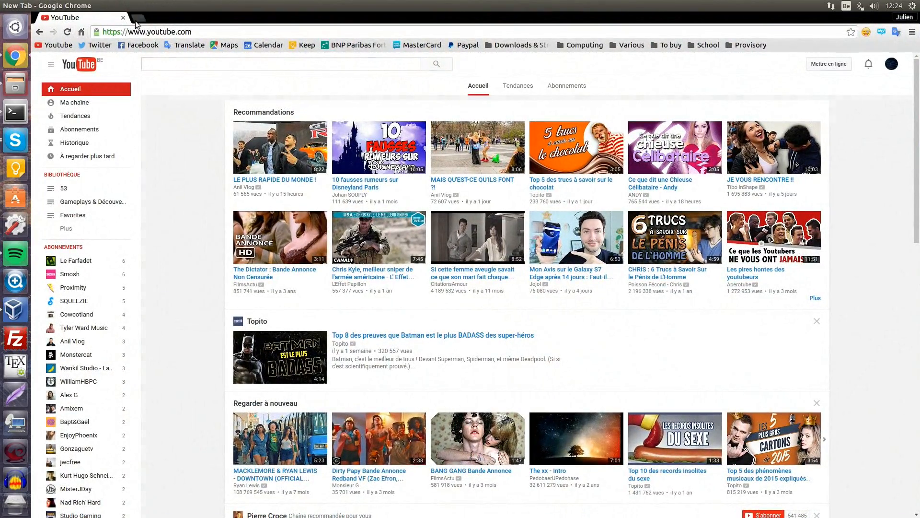
click(137, 19)
text(Lat)
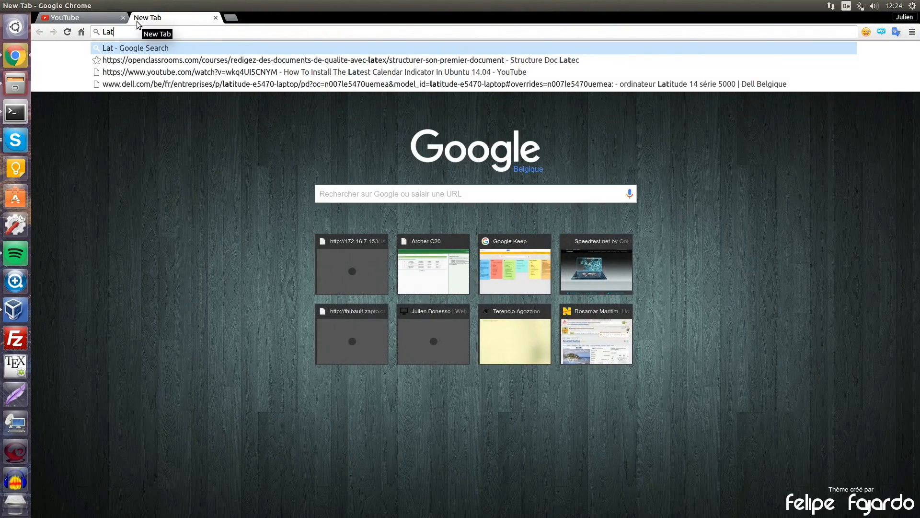
text(eX)
key(Return)
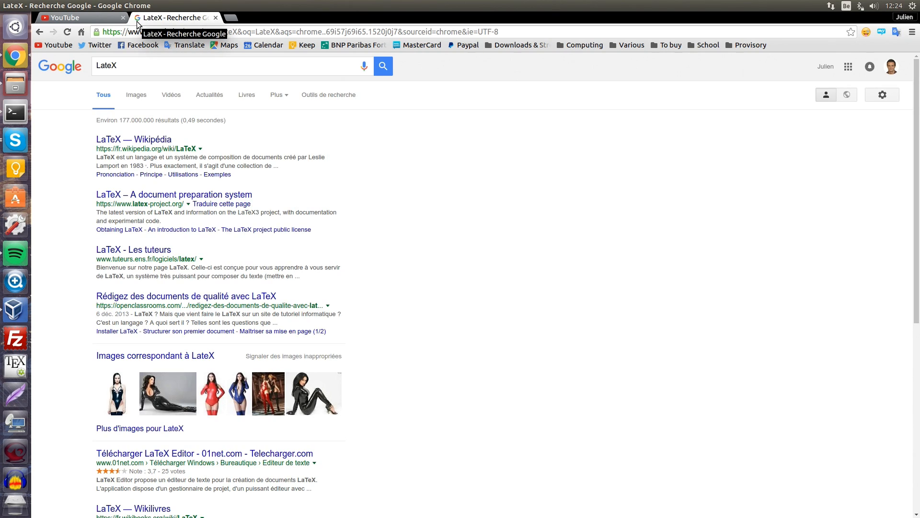
click(154, 139)
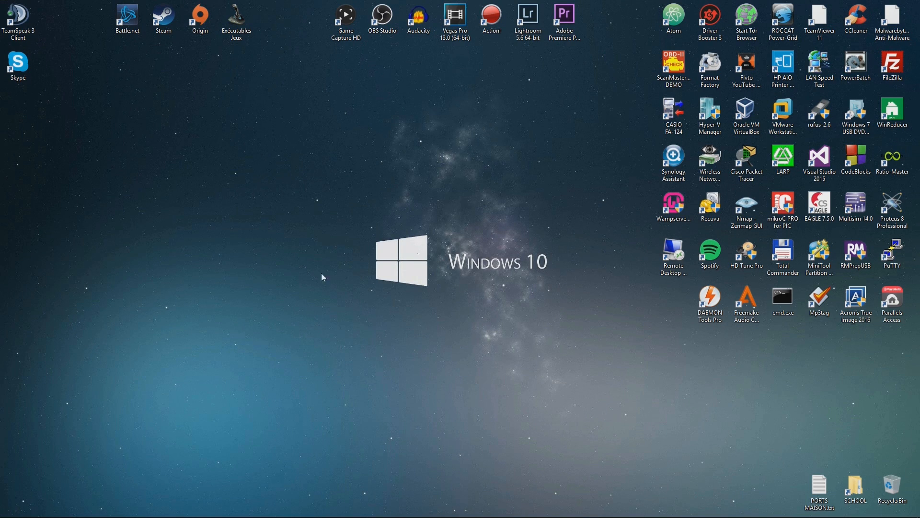
Step: Open Disk Management via This PC's Manage option and maximize Computer Management
click(3, 514)
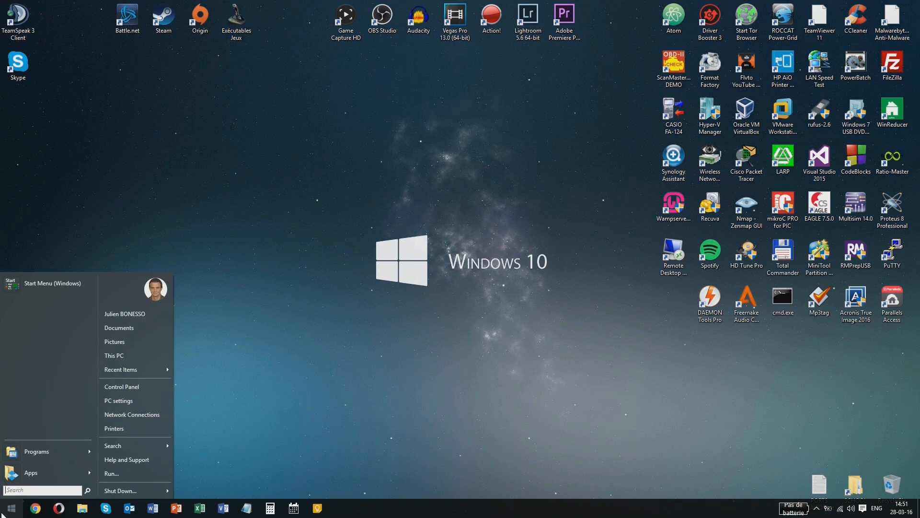
click(117, 356)
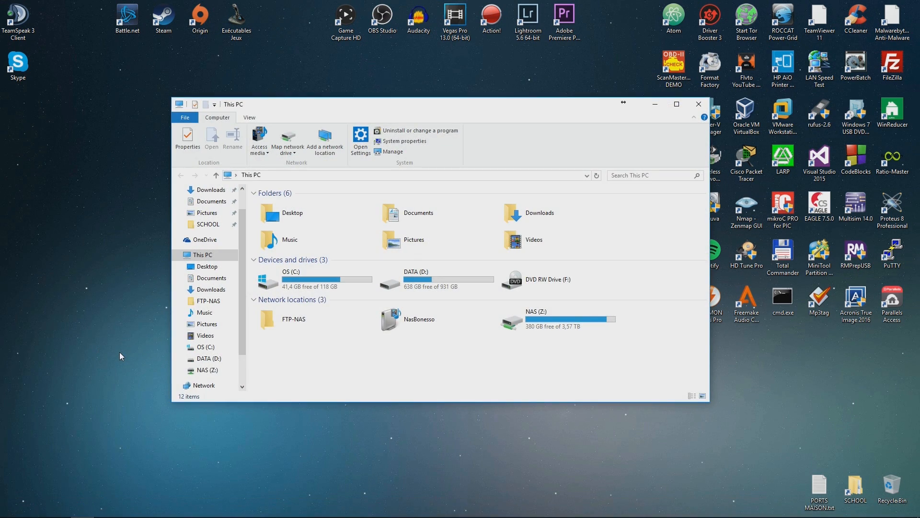
right_click(213, 259)
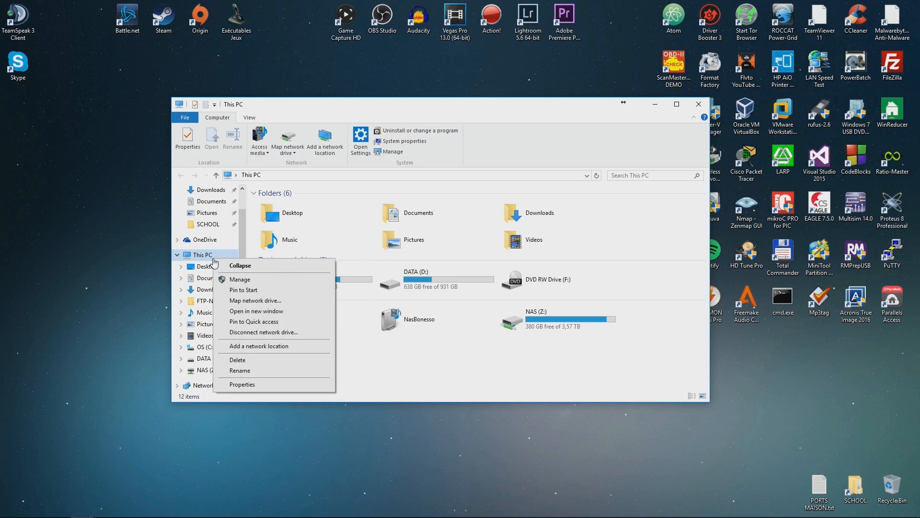
click(245, 283)
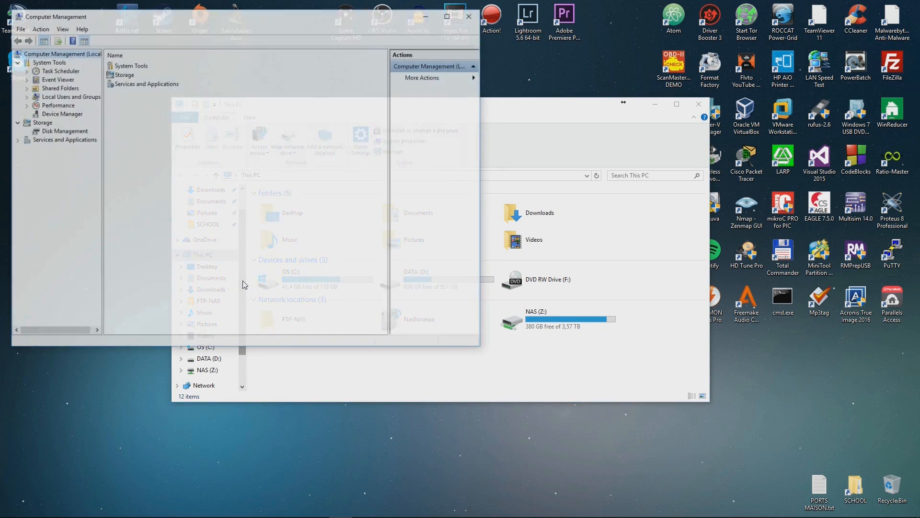
click(37, 133)
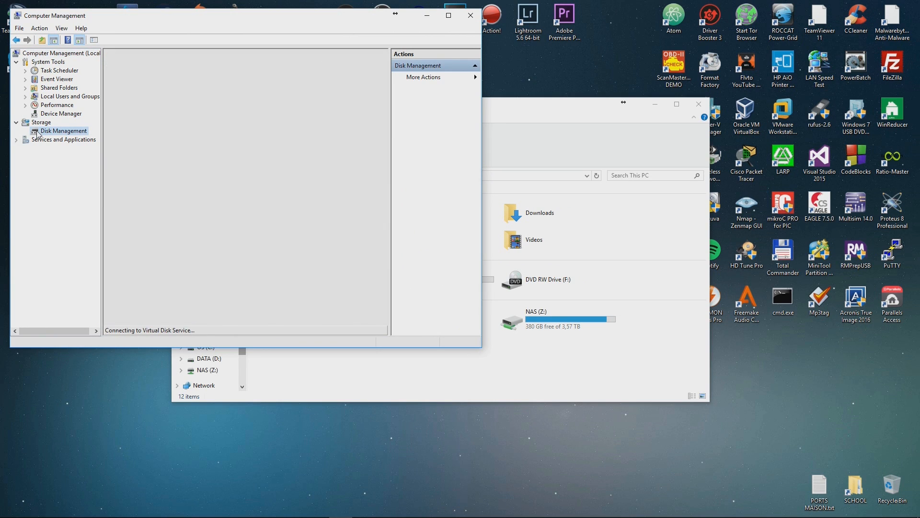
click(449, 15)
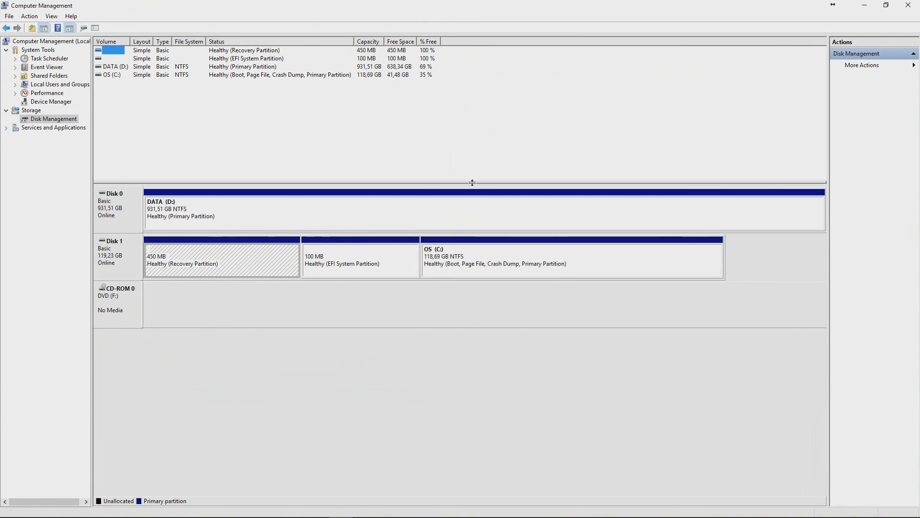
click(114, 263)
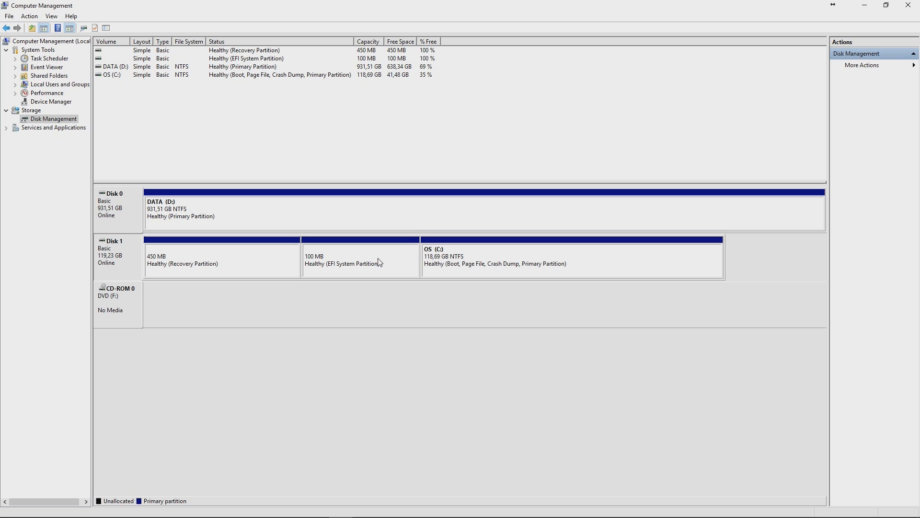
mouse_move(35, 515)
click(455, 272)
Step: Choose Shrink Volume on the OS (C:) partition
right_click(456, 273)
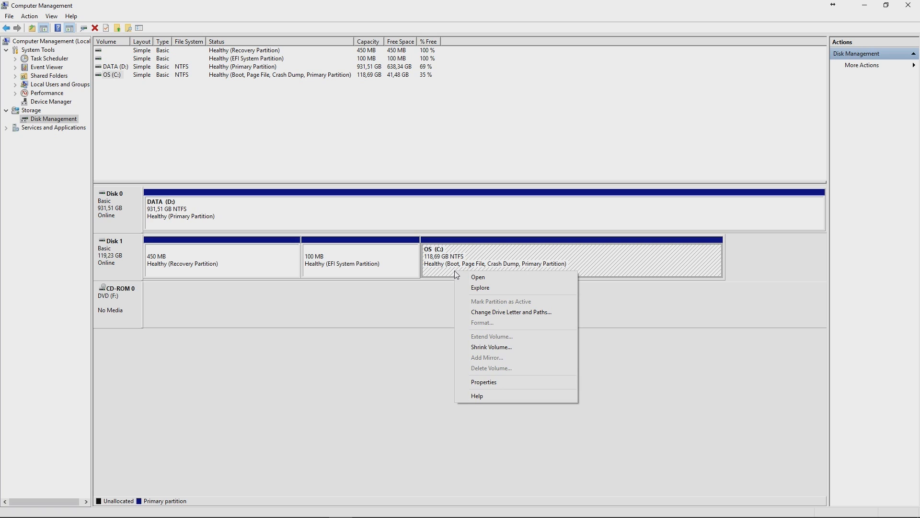
click(487, 348)
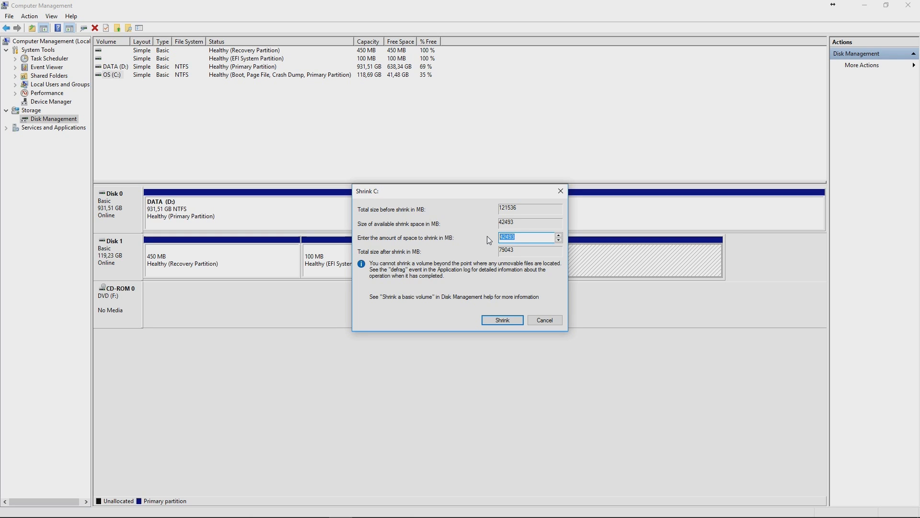
Step: Compute 30*1024 in Calculator and select the Shrink C: amount field
key(super)
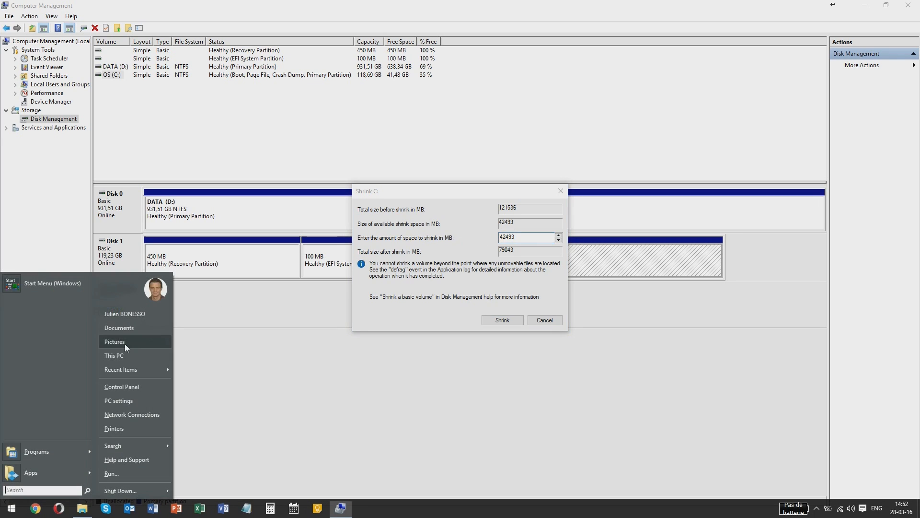
text(calc)
key(Return)
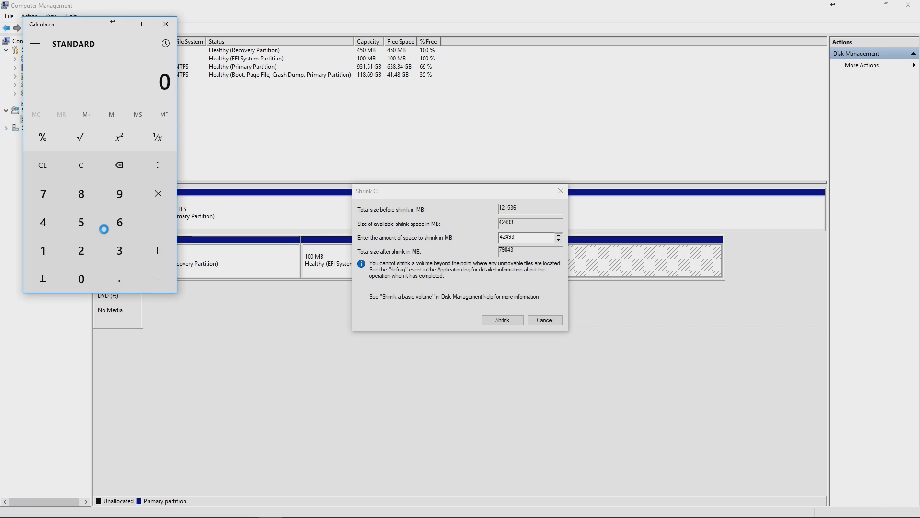
text(30*102)
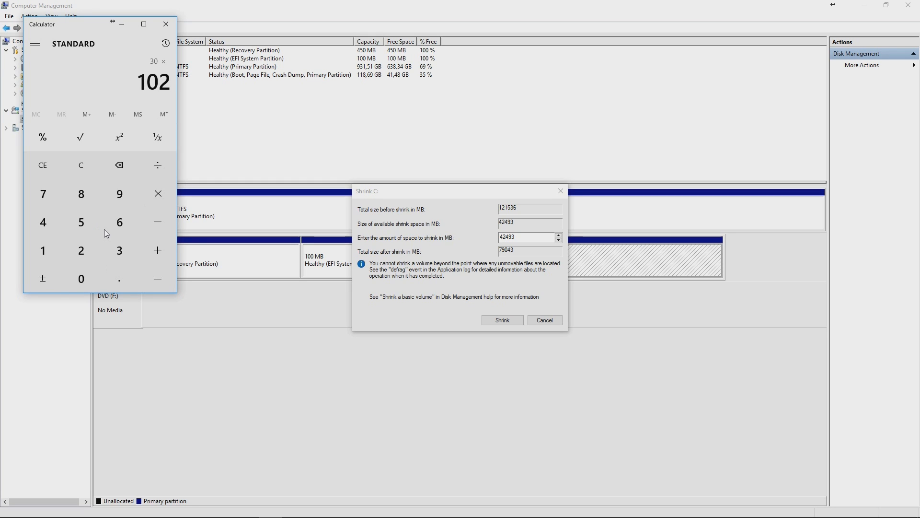
text(4)
key(Return)
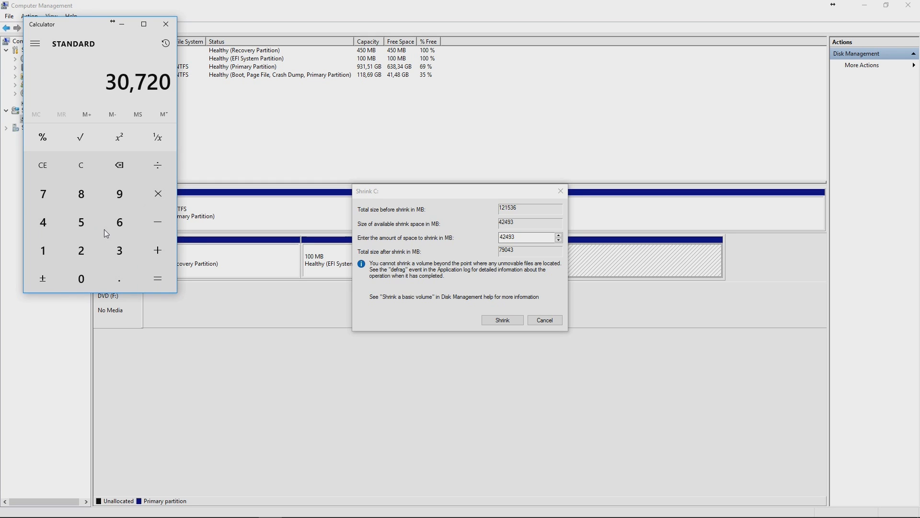
double_click(510, 237)
Step: Shrink C: by 30720 MB and select the new 30 GB unallocated space
text(30)
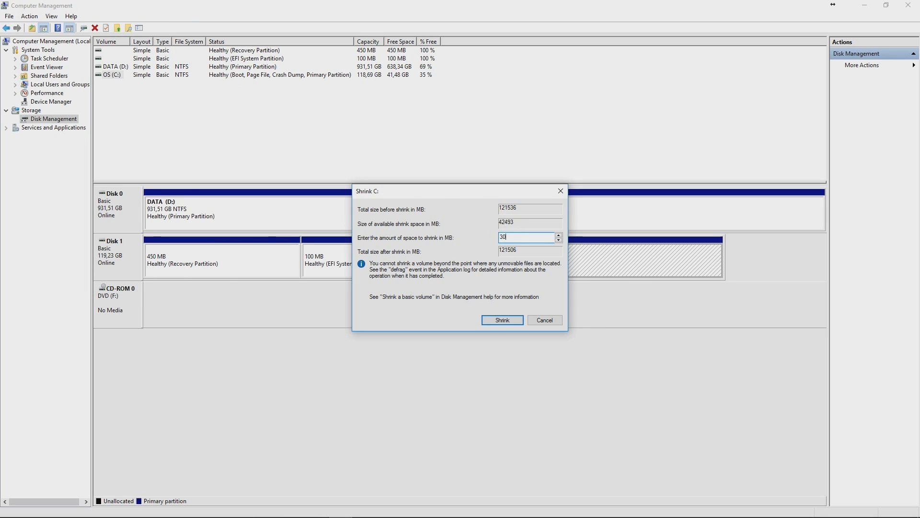
text(720)
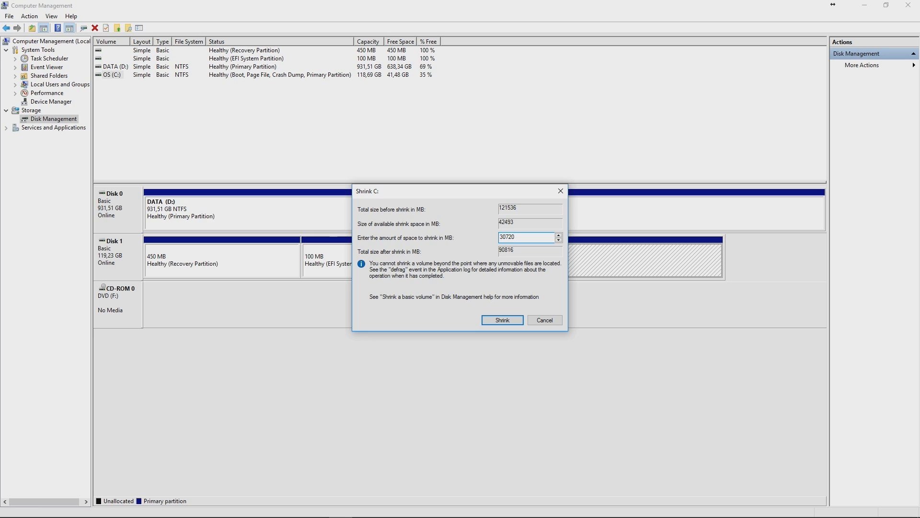
key(Return)
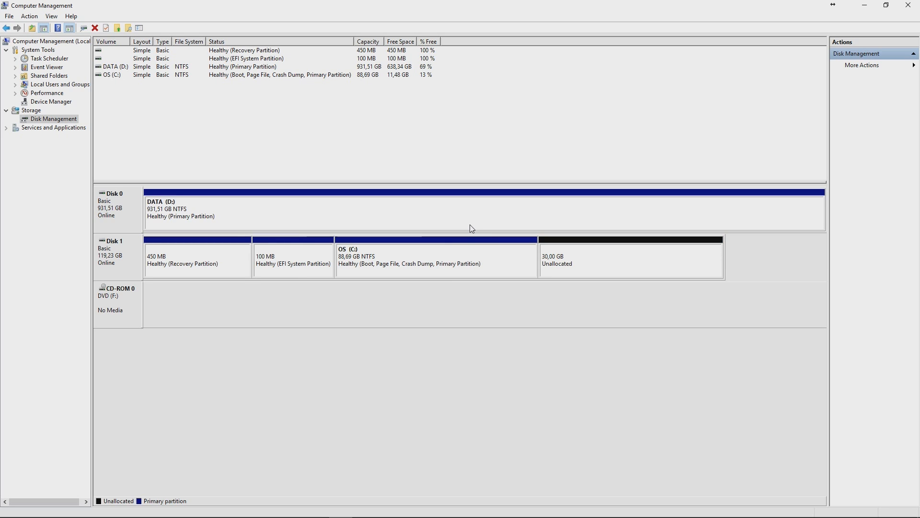
click(545, 262)
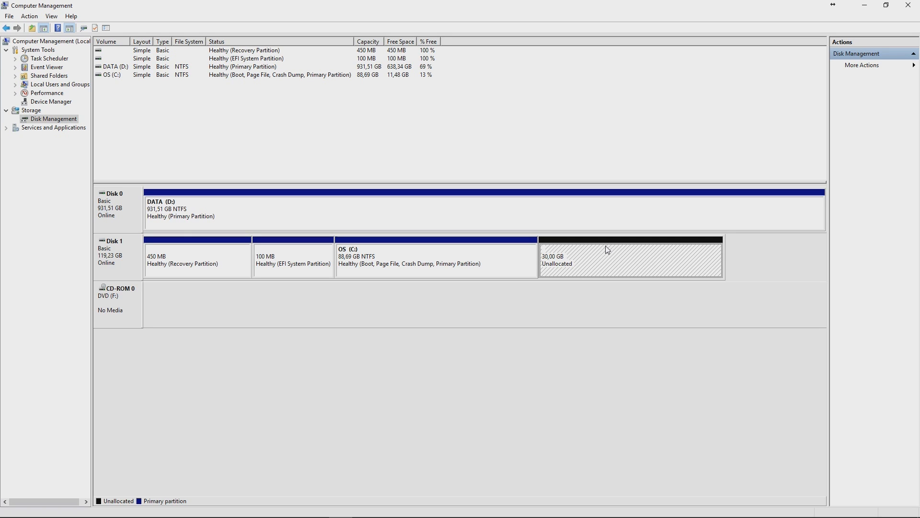
Step: Close Computer Management, This PC and Calculator, then open the Shut Down Windows dialog
click(919, 2)
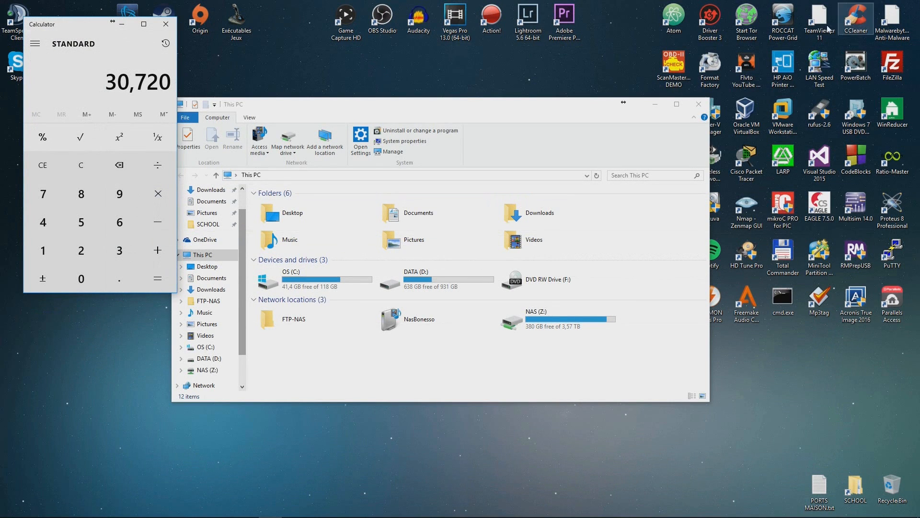
click(699, 101)
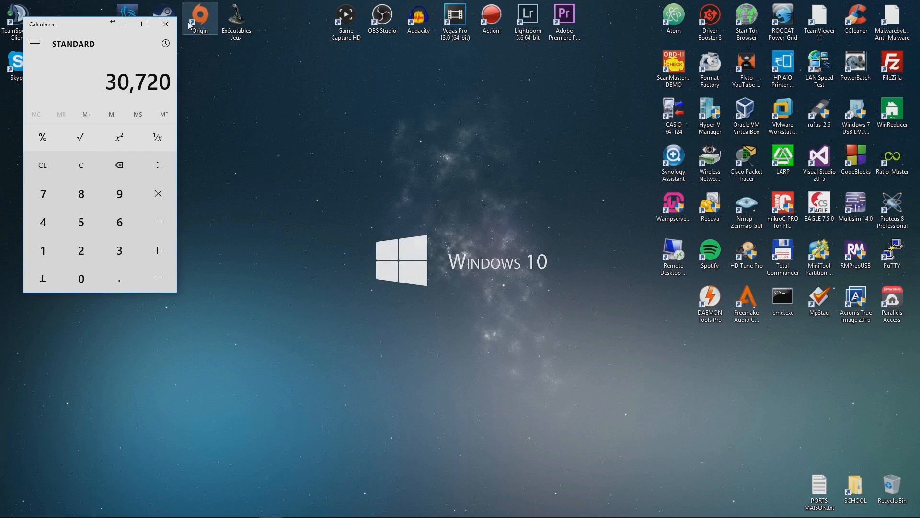
click(166, 24)
key(super)
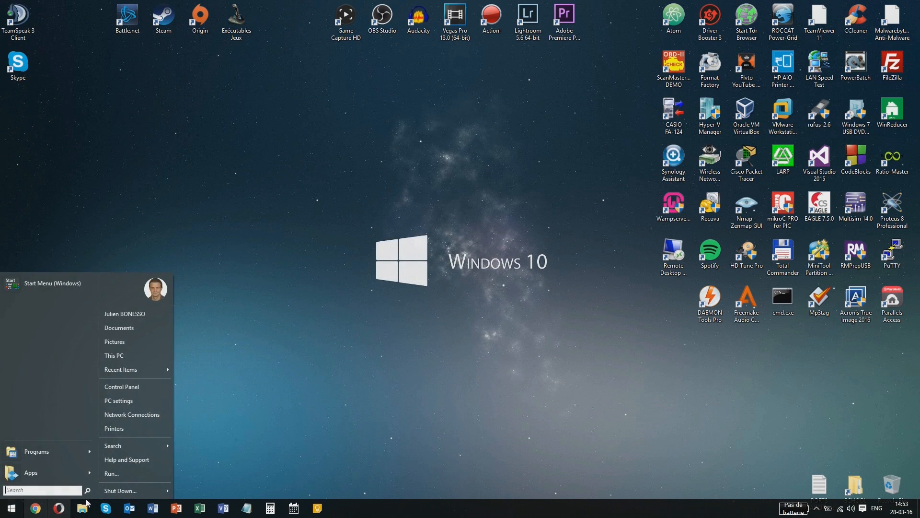
click(137, 490)
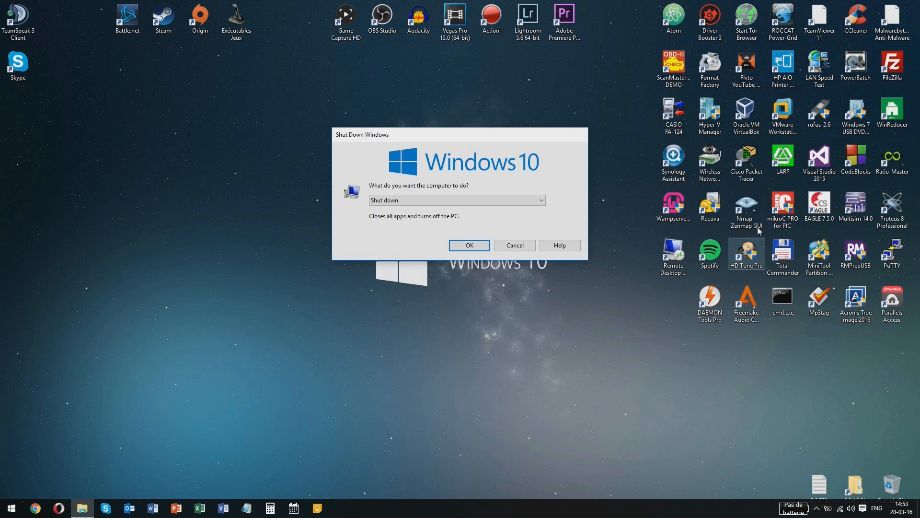
Step: Launch Rufus, decline online update checks, and check the empty device and partition scheme lists
double_click(820, 114)
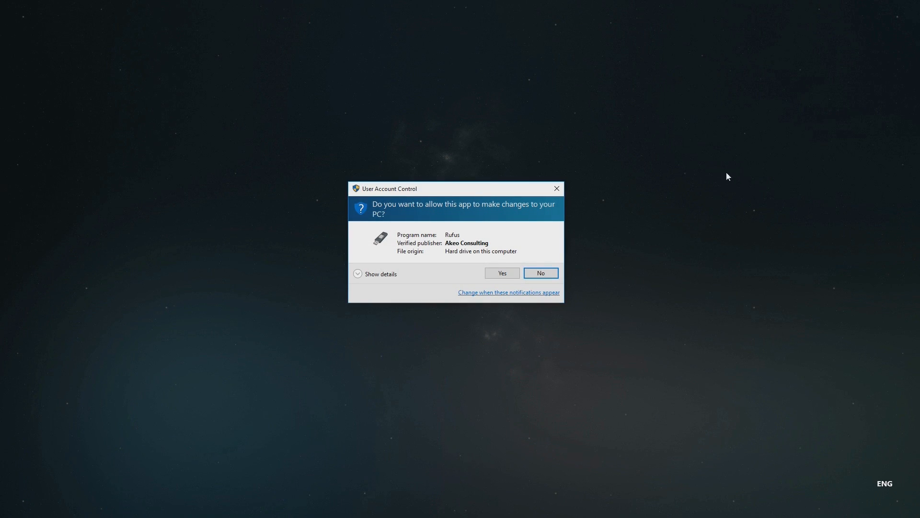
click(507, 271)
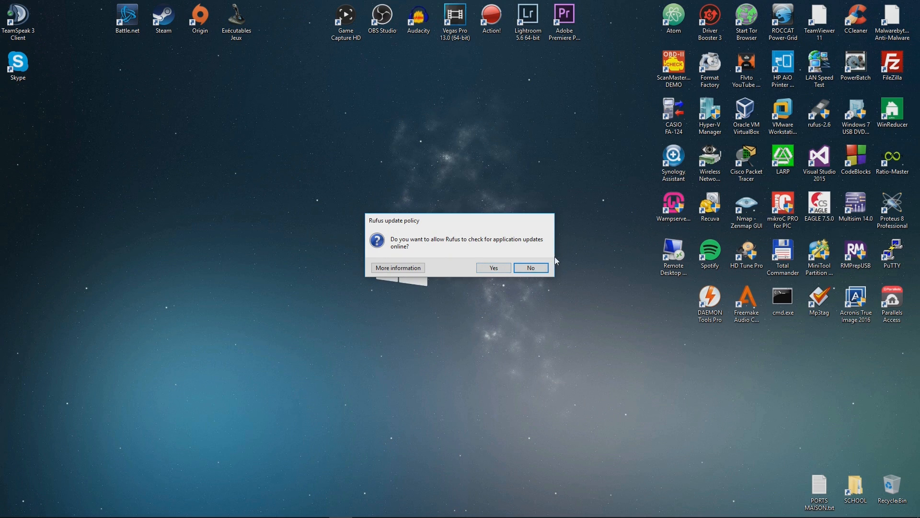
click(531, 267)
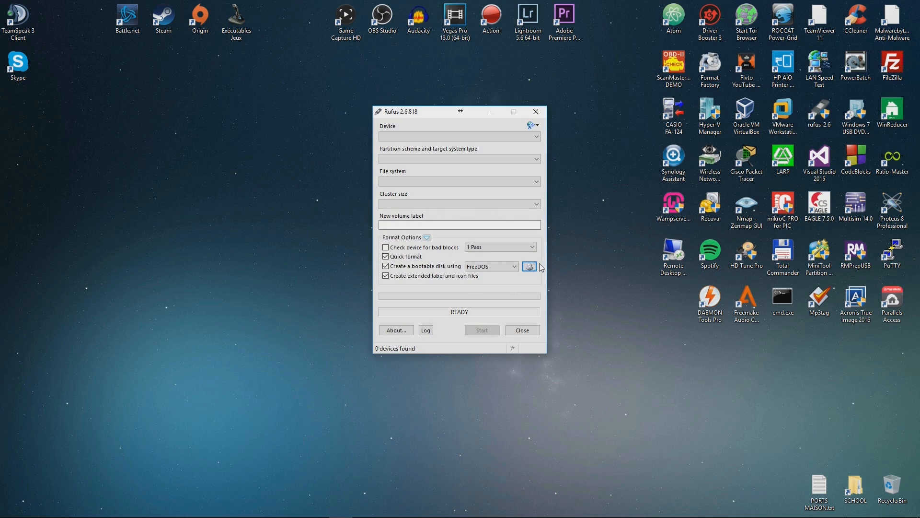
click(478, 137)
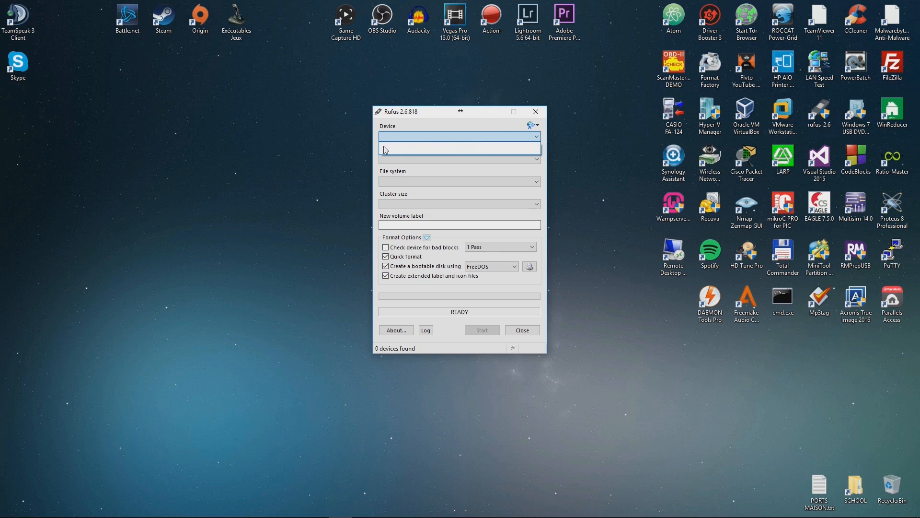
click(383, 167)
click(404, 155)
click(405, 155)
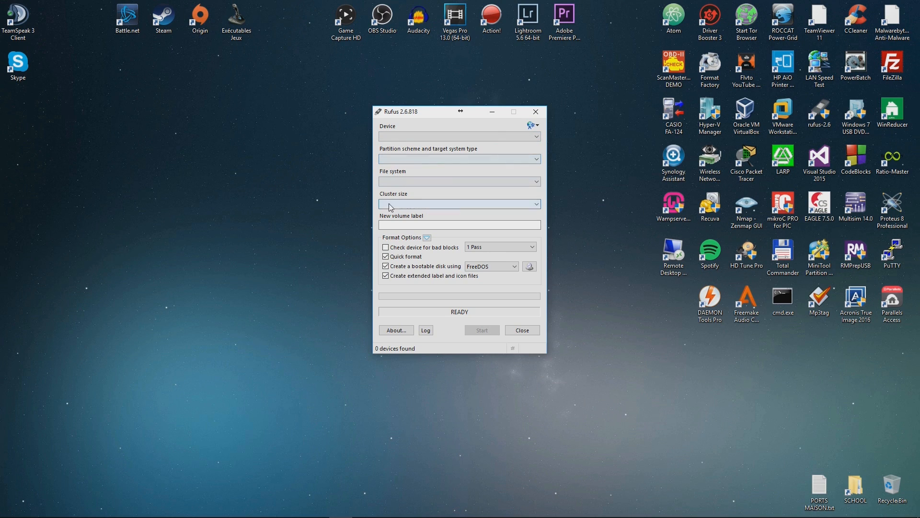
Step: Dismiss the ISO image chooser and close Rufus
click(530, 267)
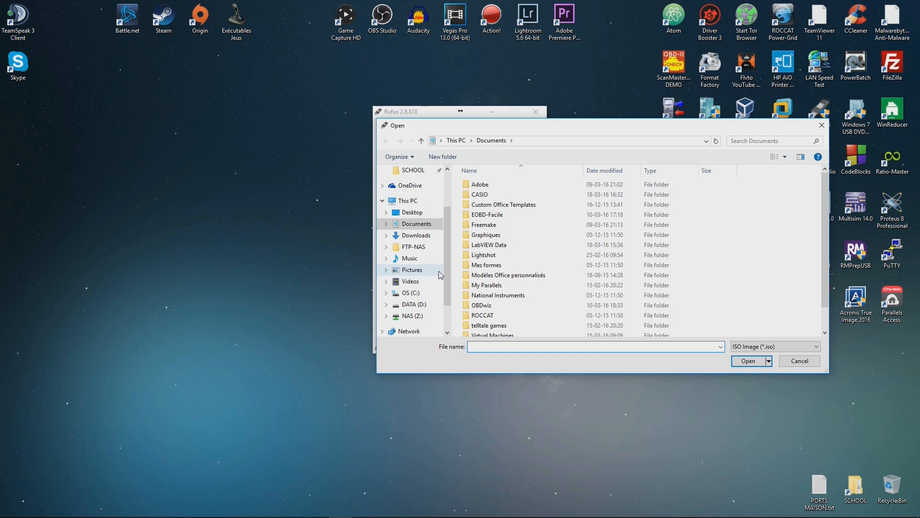
click(822, 125)
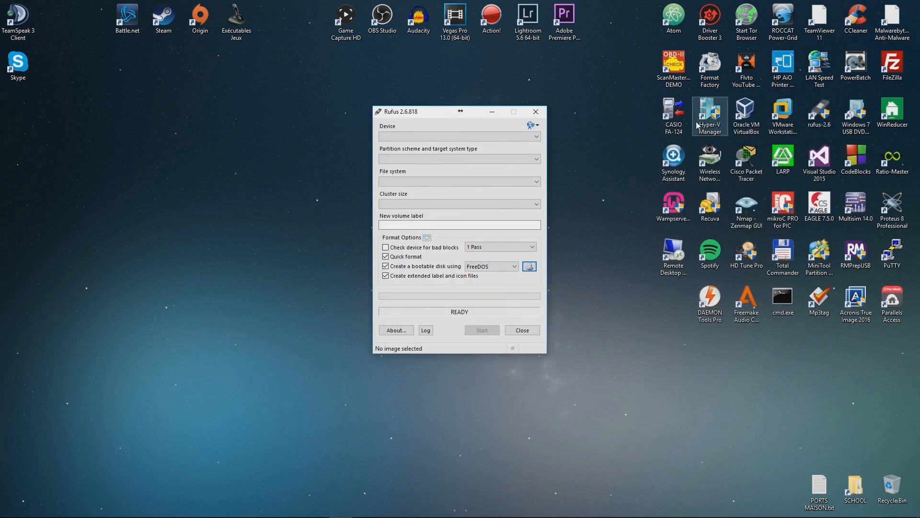
click(536, 111)
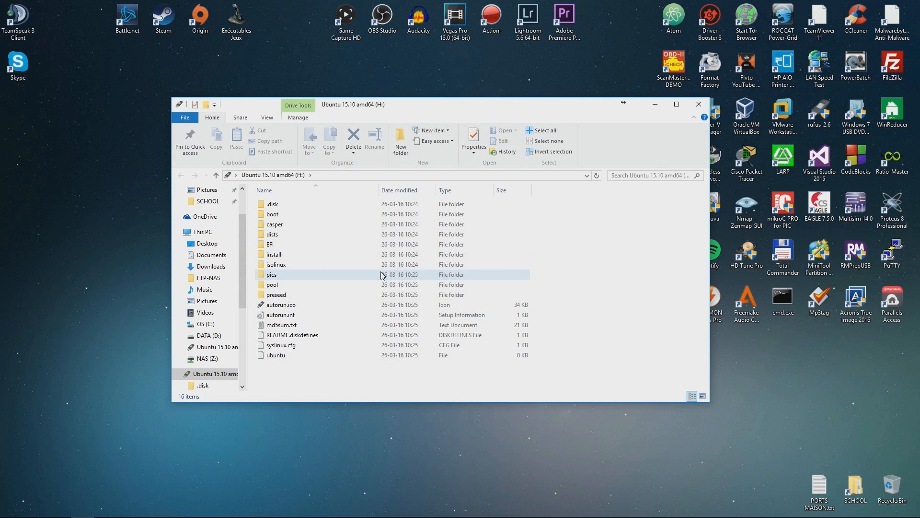
Step: Shut down Windows from the Start menu
click(10, 509)
click(108, 492)
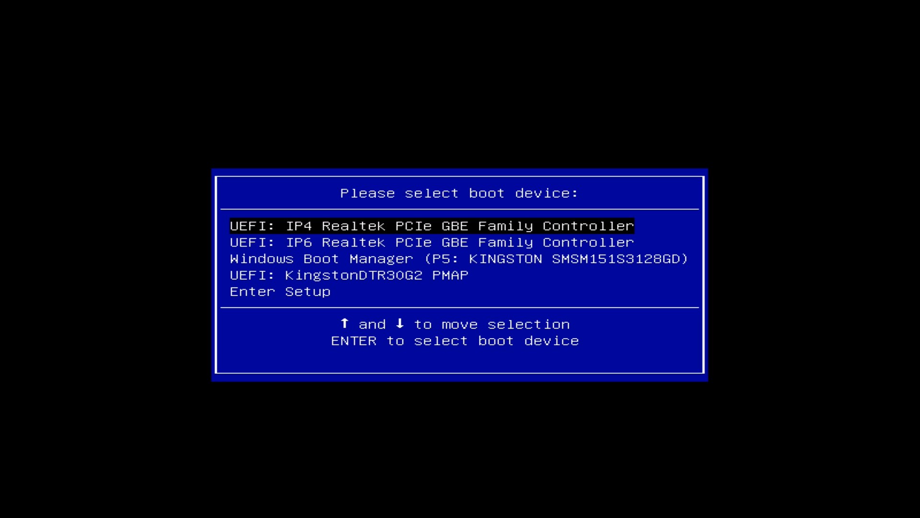
Step: Enter firmware setup and boot once from UEFI: KingstonDTR30G2 PMAP under Boot Override
key(Down)
key(Down)
key(Down)
key(Down)
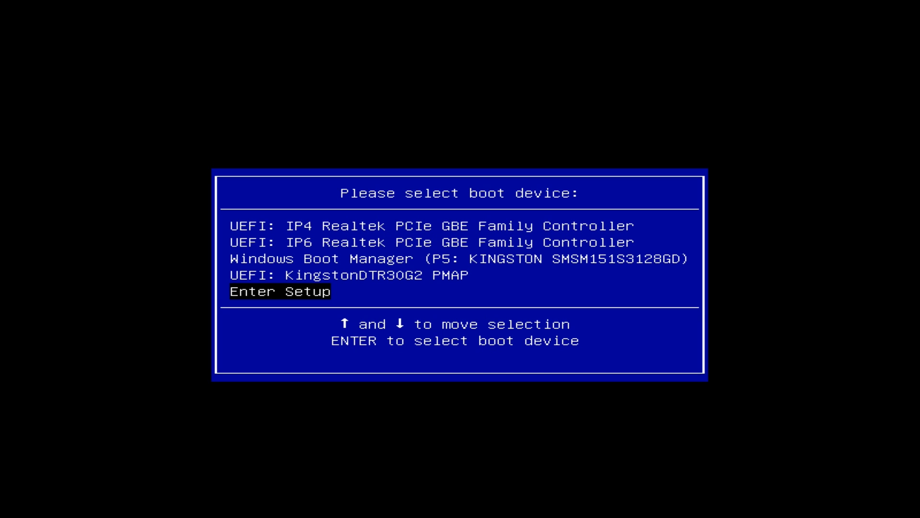
key(Return)
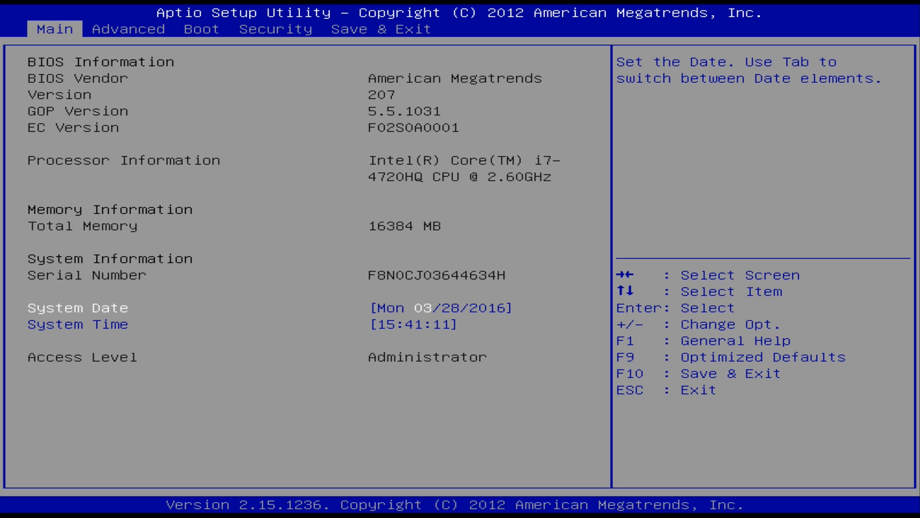
key(Right)
key(Right)
key(Right)
key(Right)
key(Down)
key(Down)
key(Down)
key(Down)
key(Down)
key(Down)
key(Down)
key(Down)
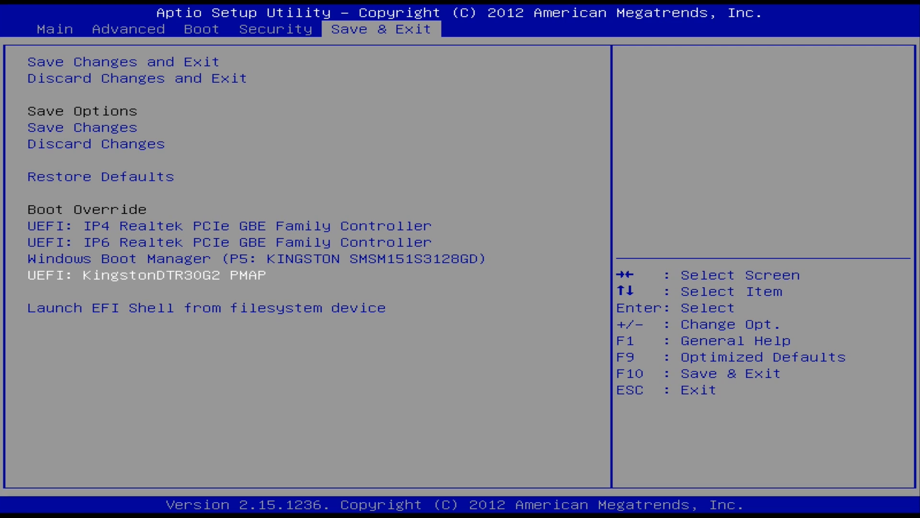
key(Return)
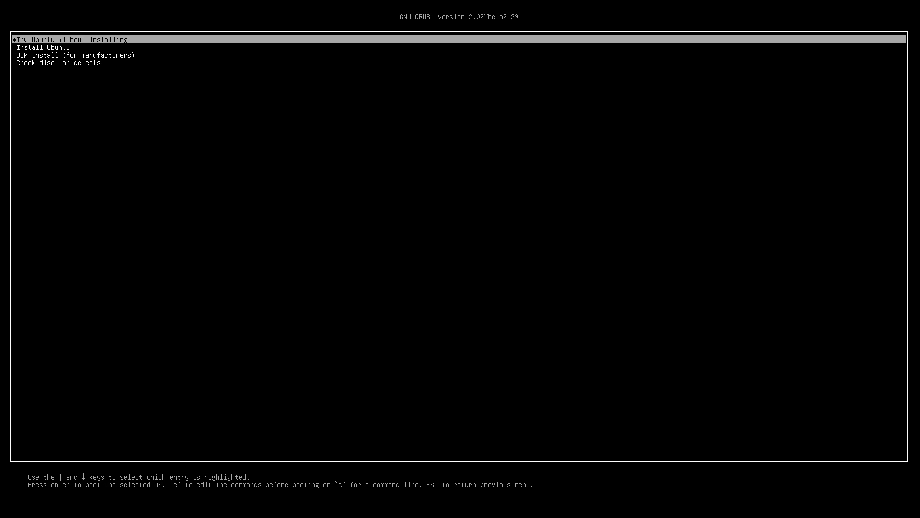
Step: Choose Install Ubuntu in GRUB and centre the installer window on the live desktop
key(Down)
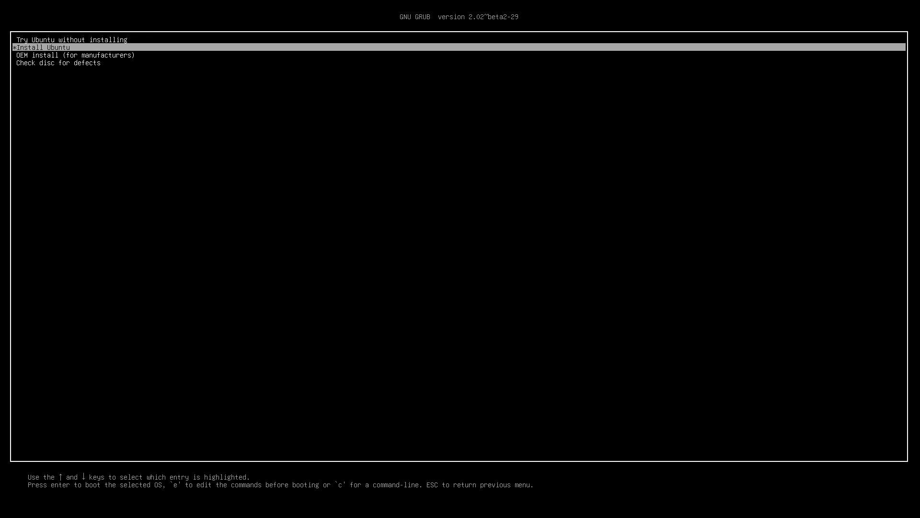
key(Return)
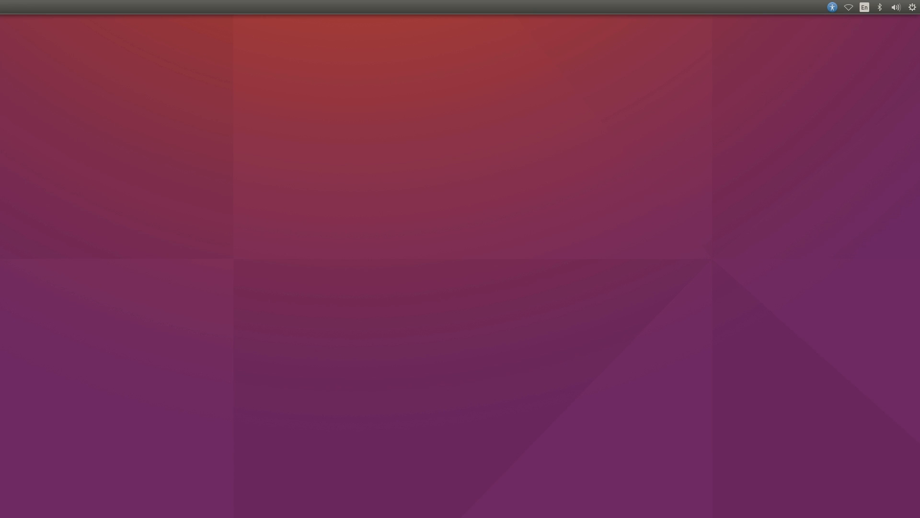
drag(0, 84, 385, 147)
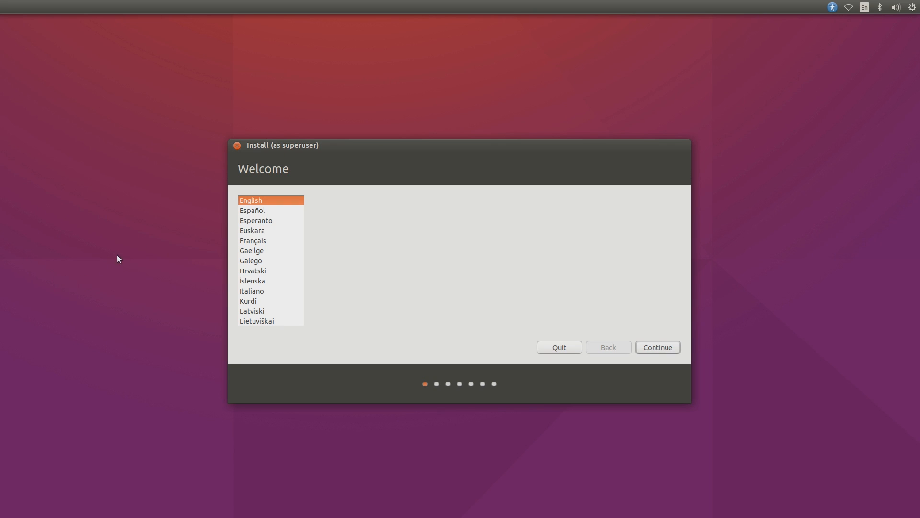
Step: Switch to Français and continue without Wi‑Fi or third-party software
click(273, 241)
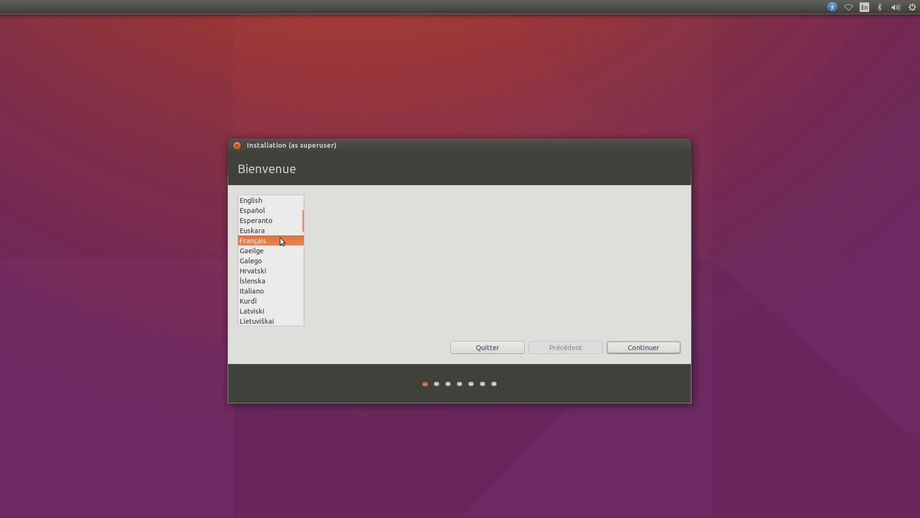
click(629, 349)
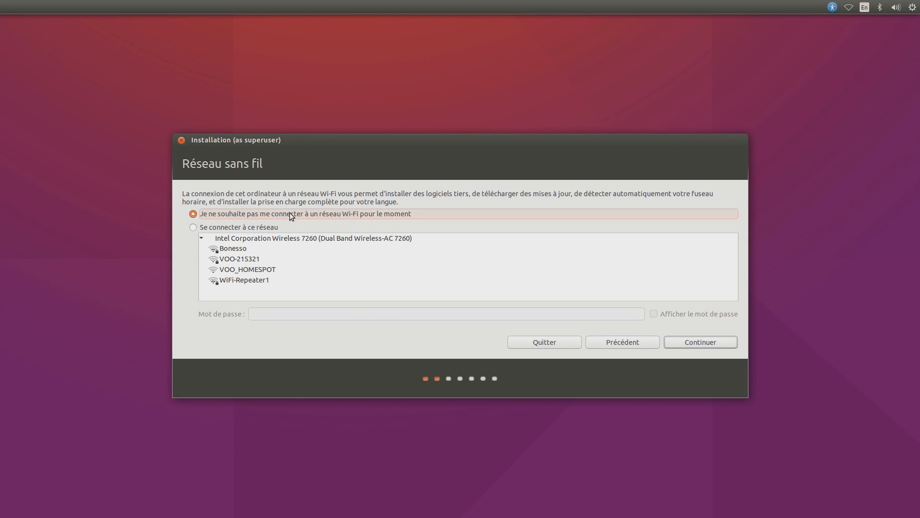
click(731, 344)
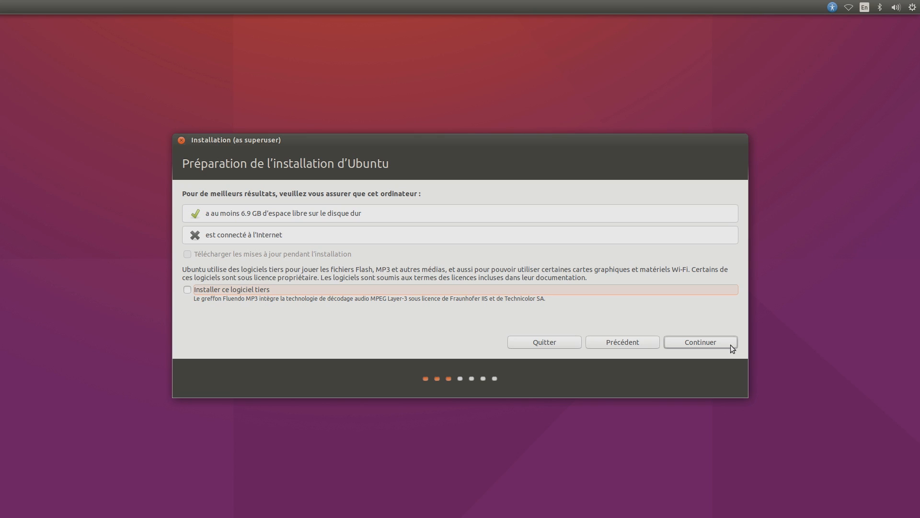
click(696, 338)
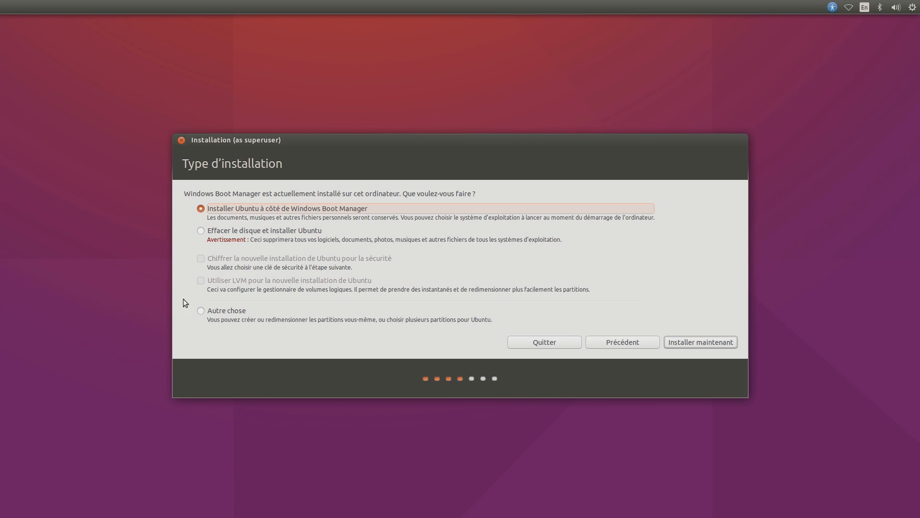
Step: Choose Autre chose and start a new partition in /dev/sdb's 32213 MB free space
click(226, 310)
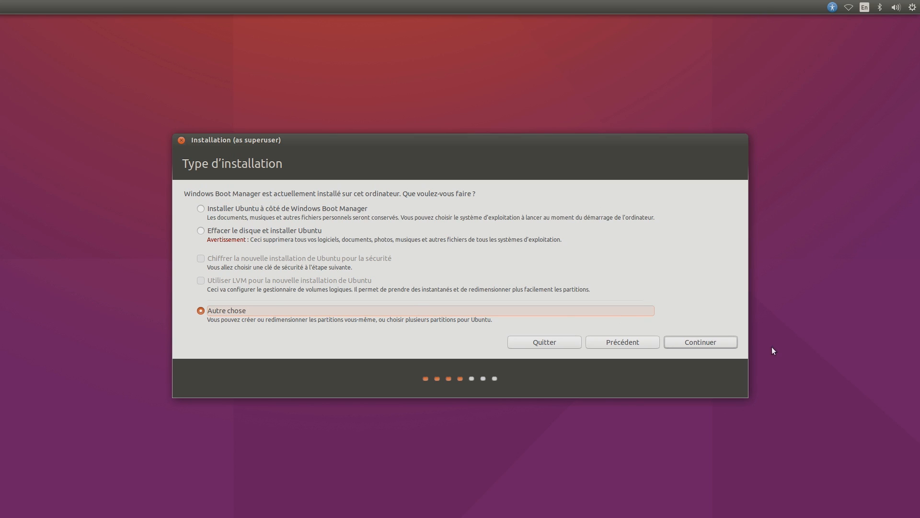
click(732, 345)
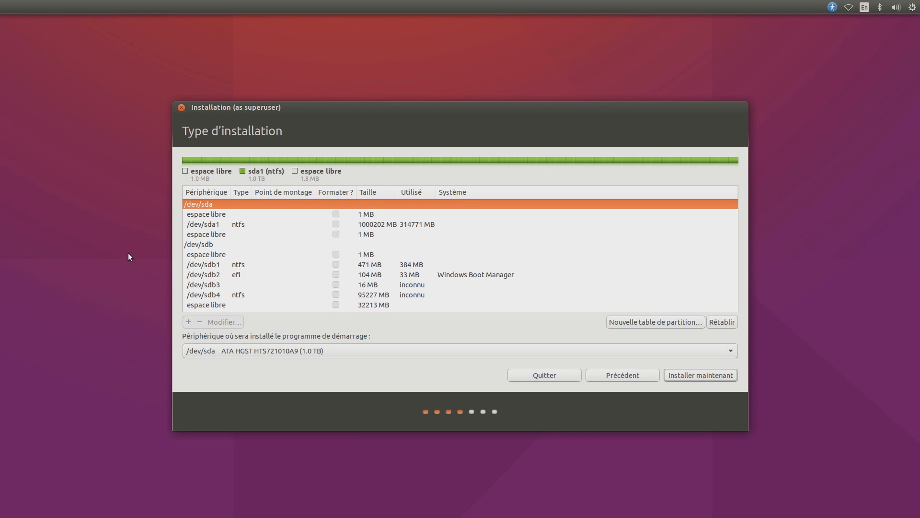
click(225, 245)
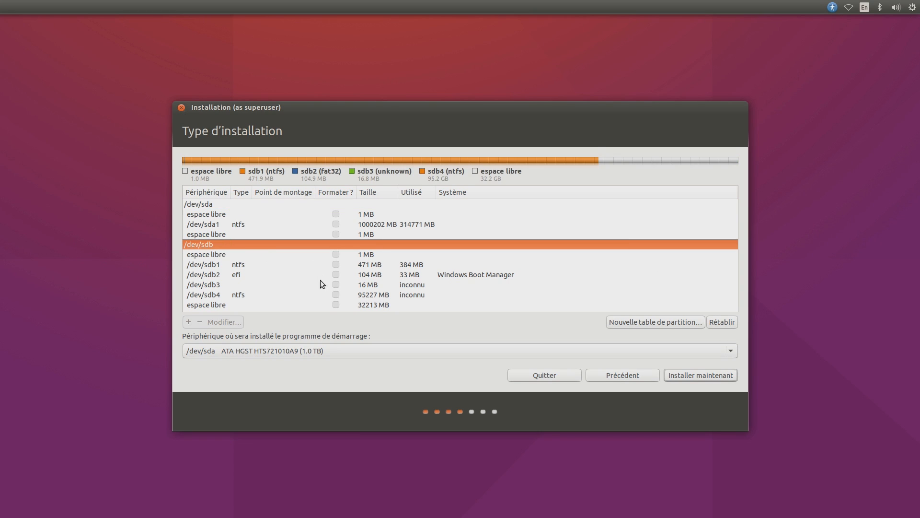
click(410, 306)
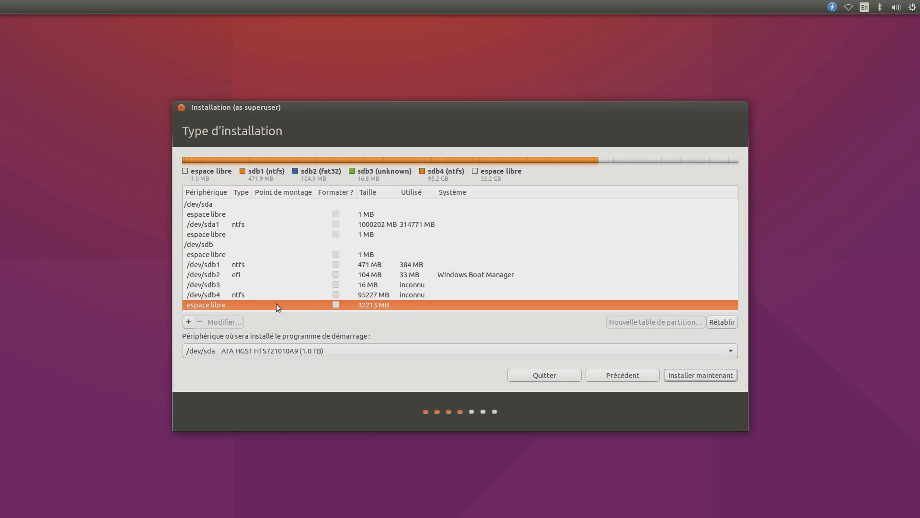
click(188, 326)
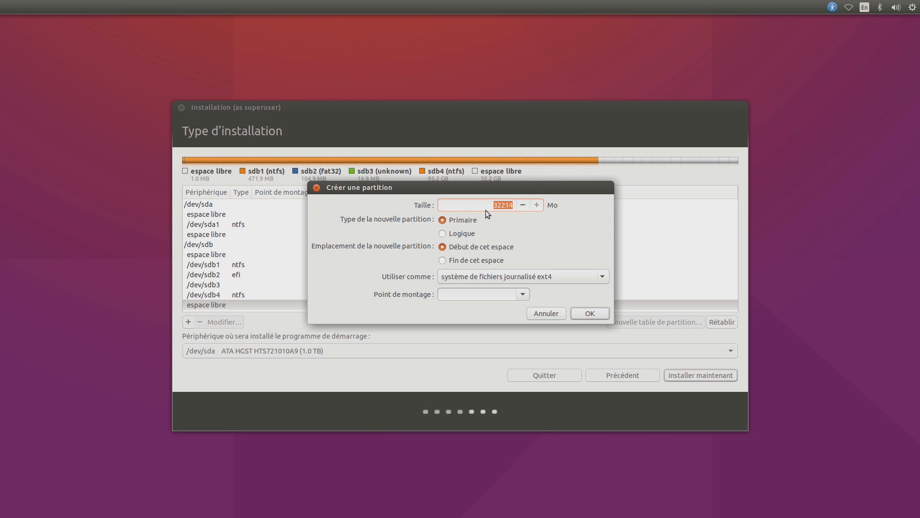
Step: Create a 15360 MB ext4 partition mounted at /
drag(487, 207, 542, 207)
key(Right)
key(Insert)
key(BackSpace)
key(BackSpace)
key(BackSpace)
key(BackSpace)
key(BackSpace)
text(15360)
click(522, 294)
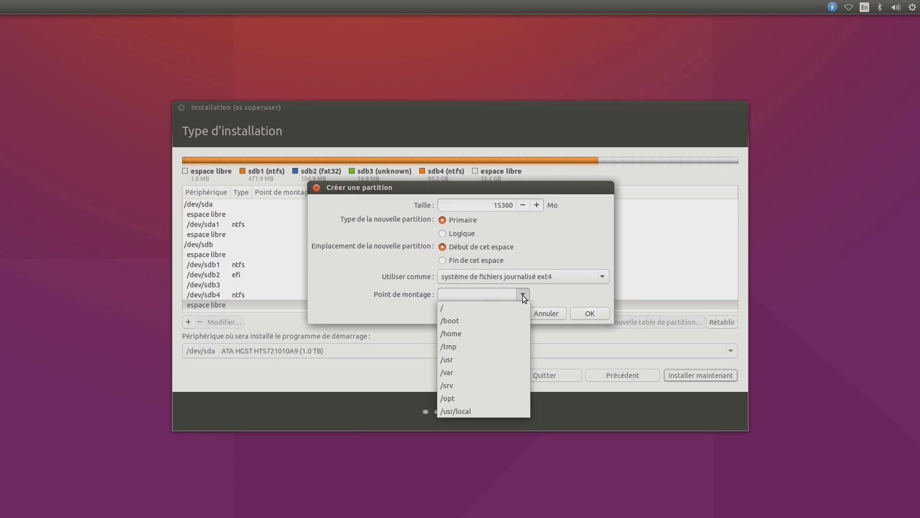
click(492, 310)
click(590, 314)
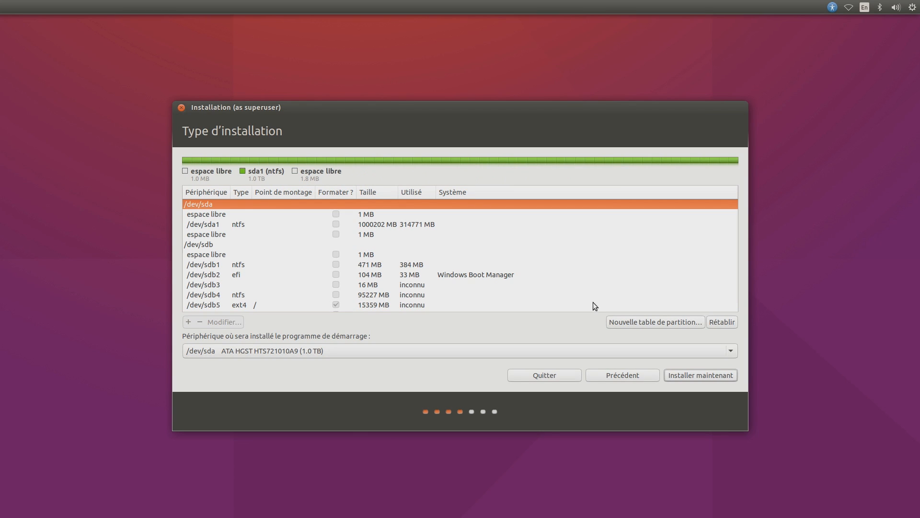
scroll(629, 257, down, 1)
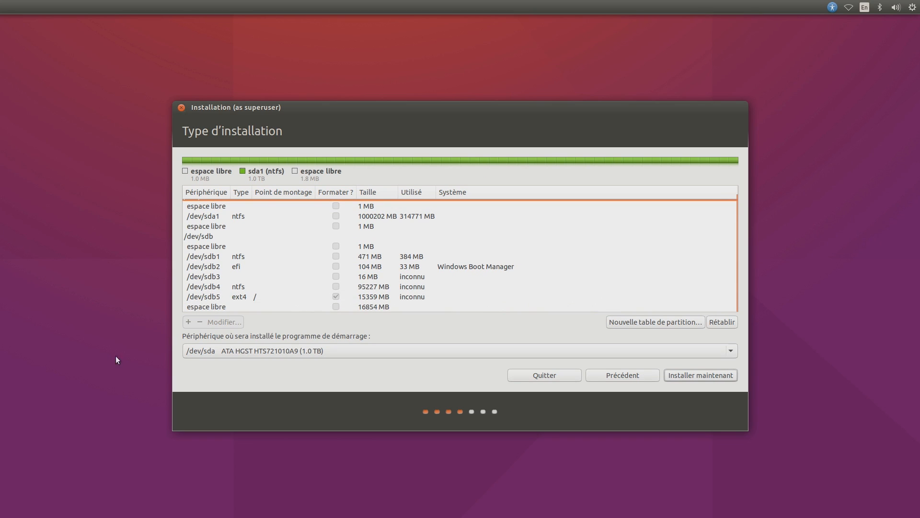
Step: Create a 10240 MB ext4 partition mounted at /home in the remaining 16854 MB free space
click(280, 307)
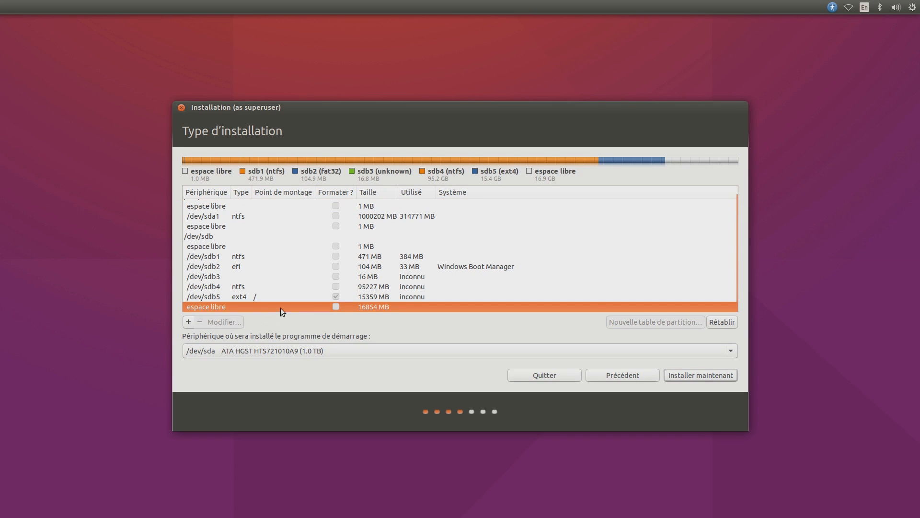
click(187, 322)
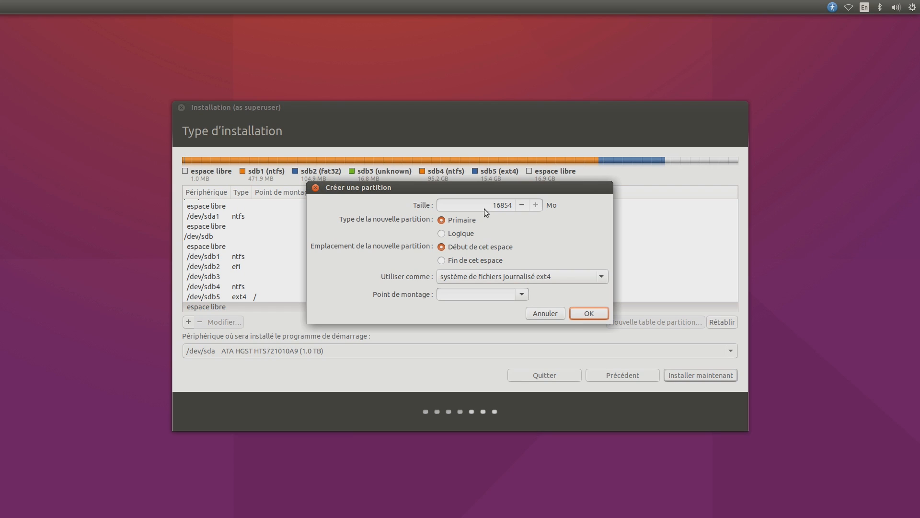
drag(512, 205, 498, 218)
click(521, 294)
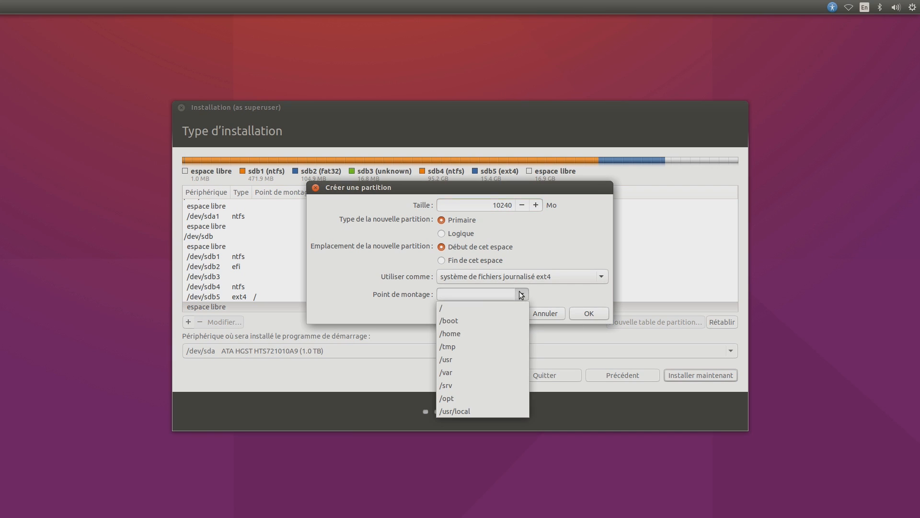
click(482, 337)
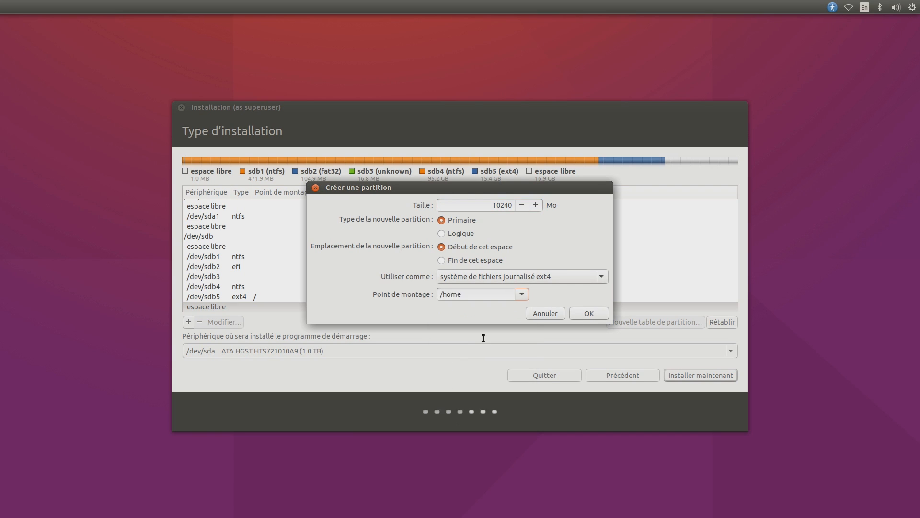
click(589, 314)
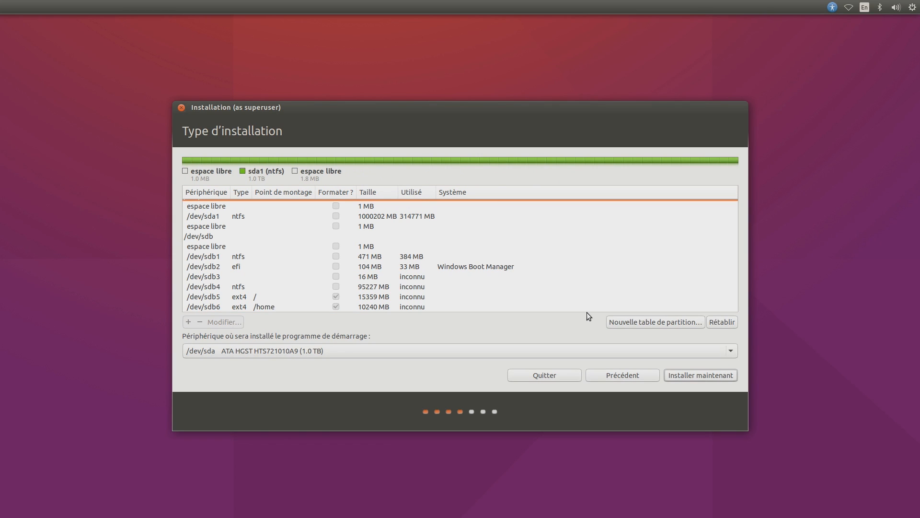
Step: Use the last 6613 MB of free space as swap, then select the /dev/sdb2 EFI partition
scroll(568, 273, down, 2)
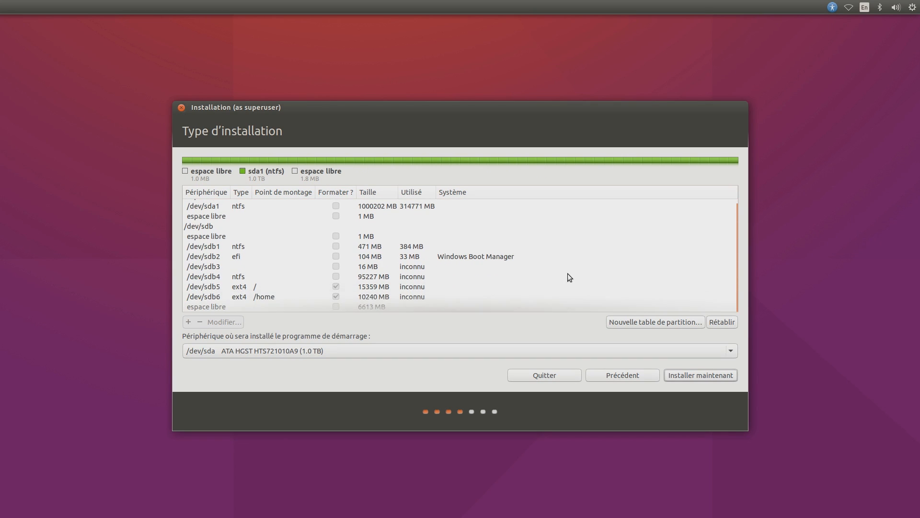
click(297, 307)
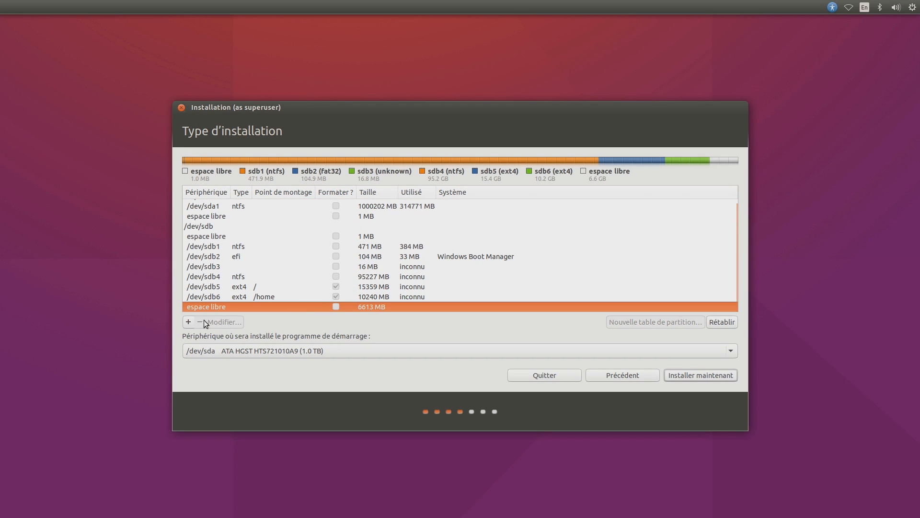
click(189, 321)
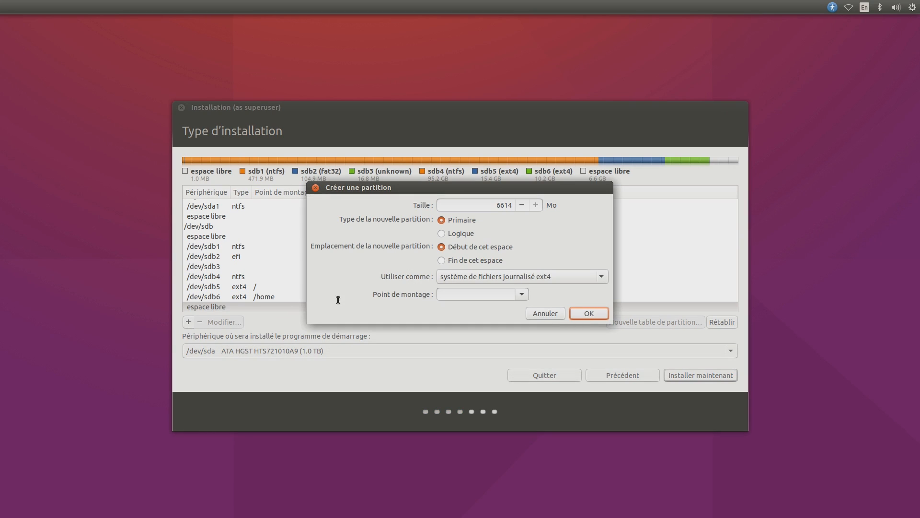
click(532, 281)
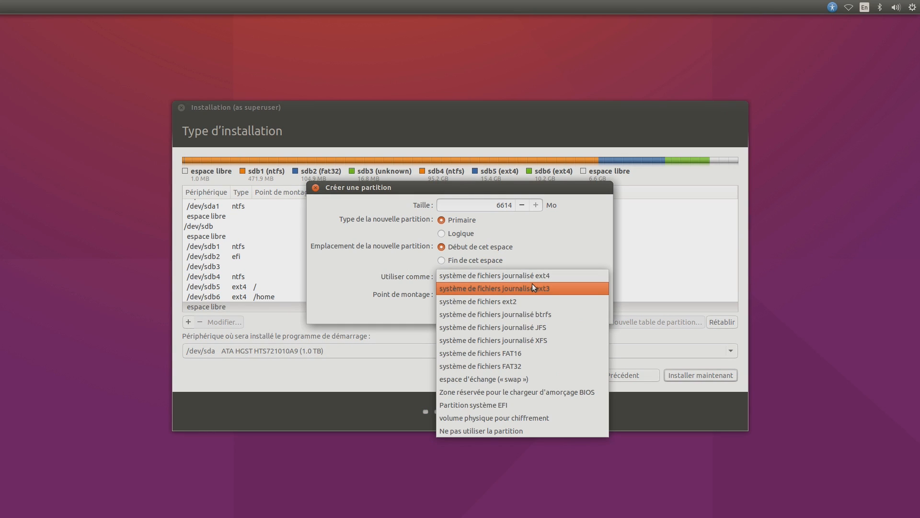
click(499, 380)
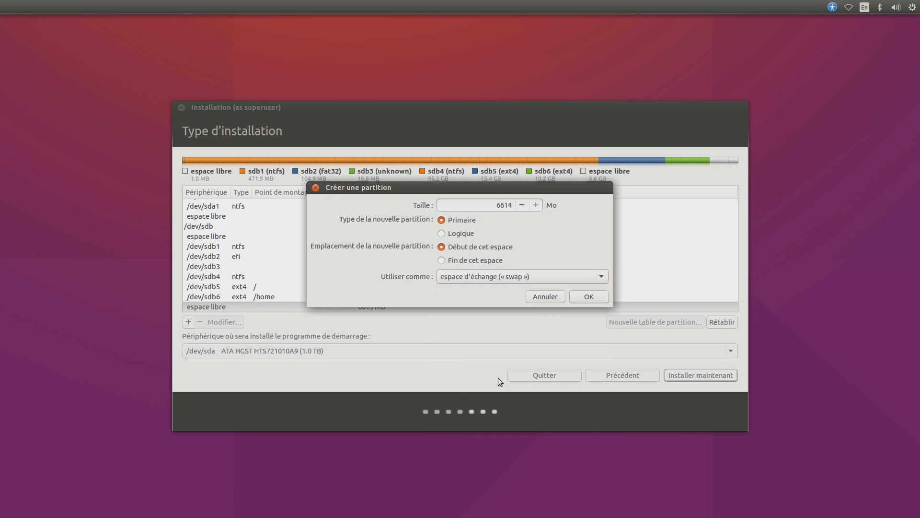
click(606, 298)
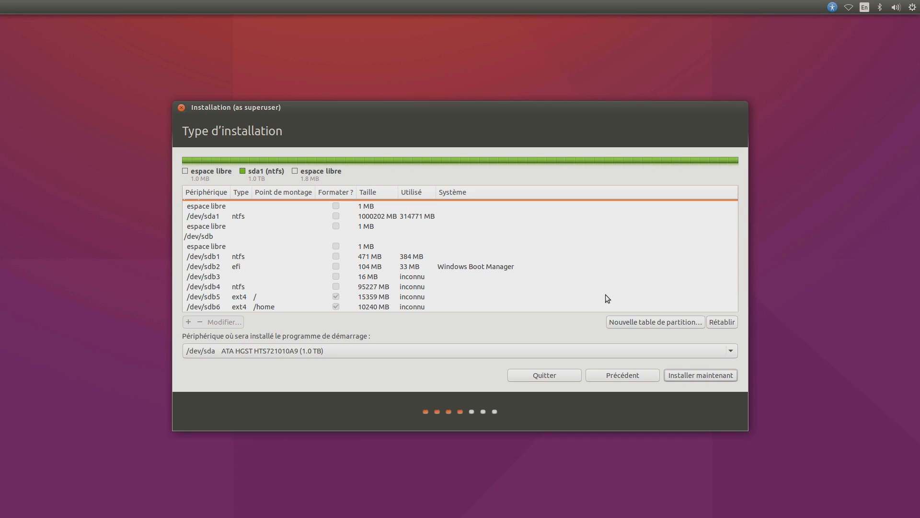
click(501, 272)
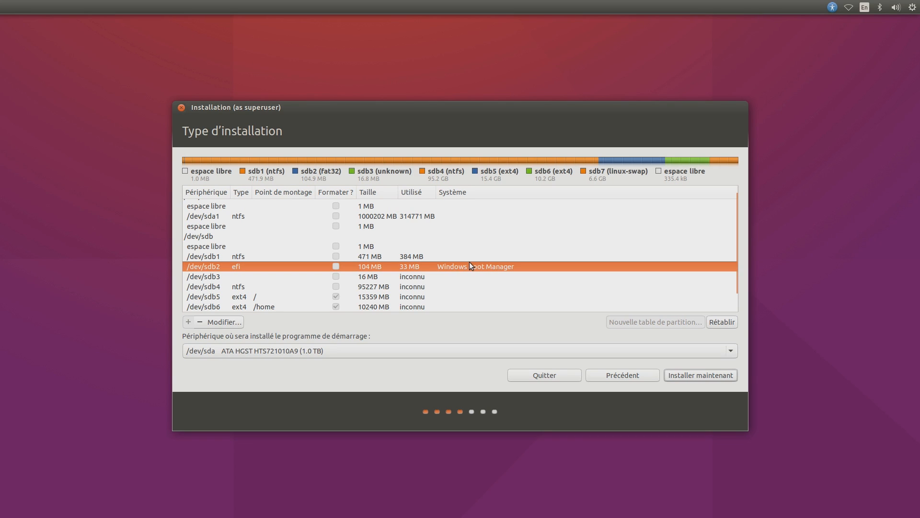
Step: Start the installation with Installer maintenant and accept writing the partition changes to disk
click(735, 379)
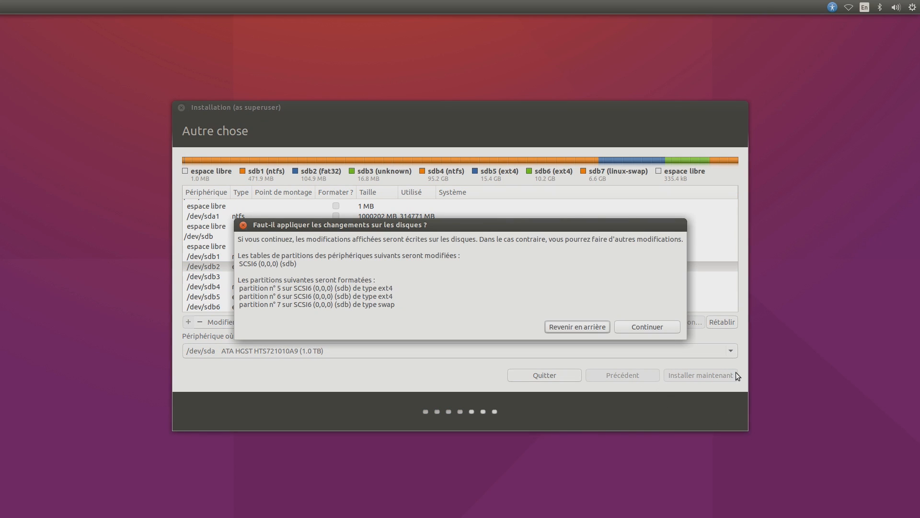
drag(390, 289, 380, 289)
click(385, 294)
click(651, 329)
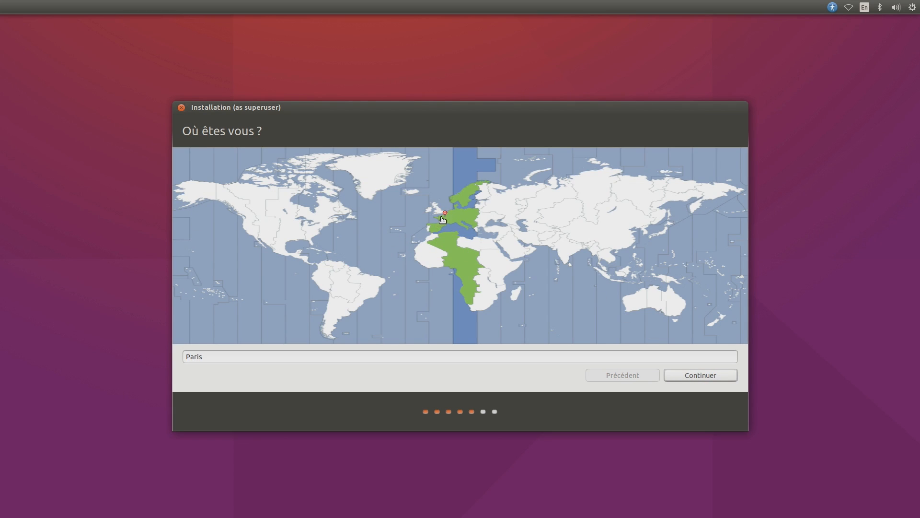
Step: Keep Paris as the location and choose the Belge keyboard layout
click(694, 378)
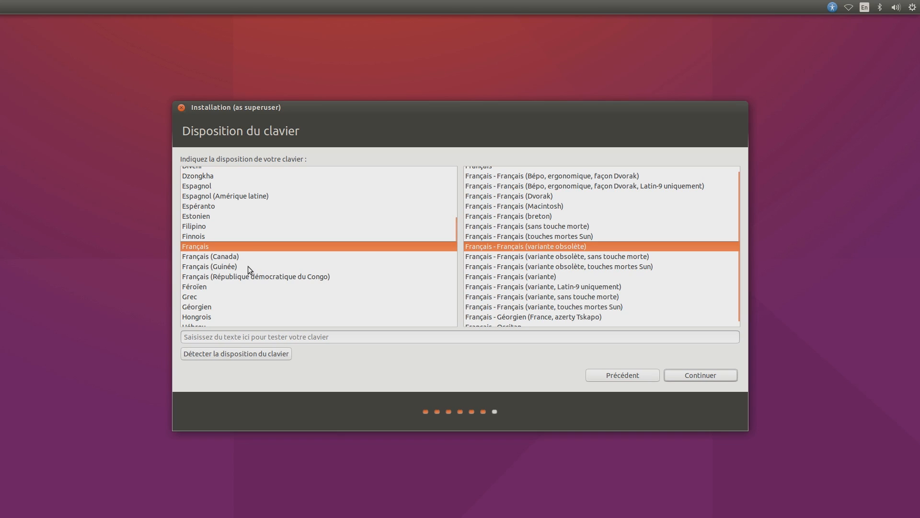
scroll(564, 251, up, 1)
scroll(564, 252, down, 1)
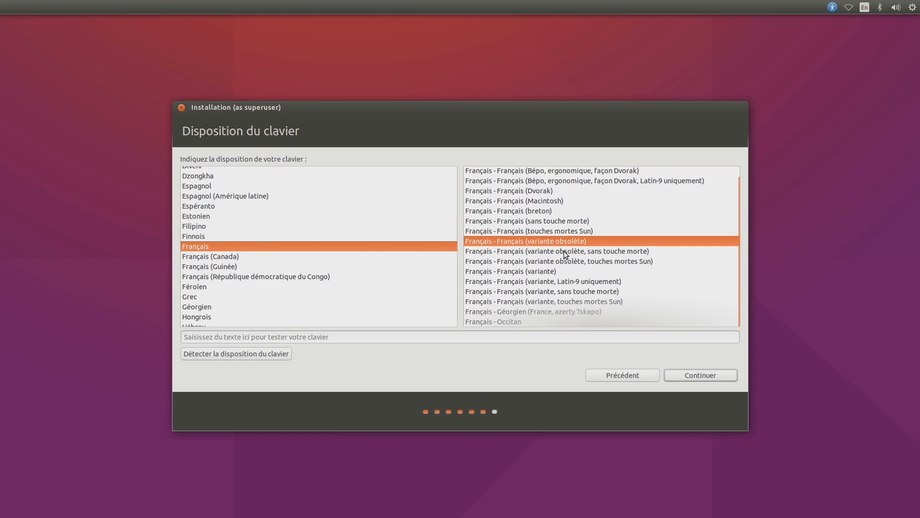
scroll(196, 231, up, 10)
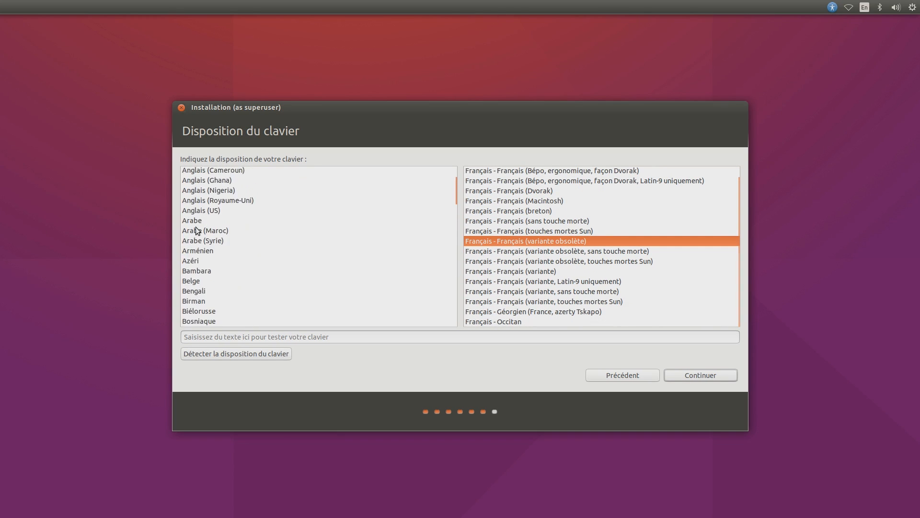
click(198, 292)
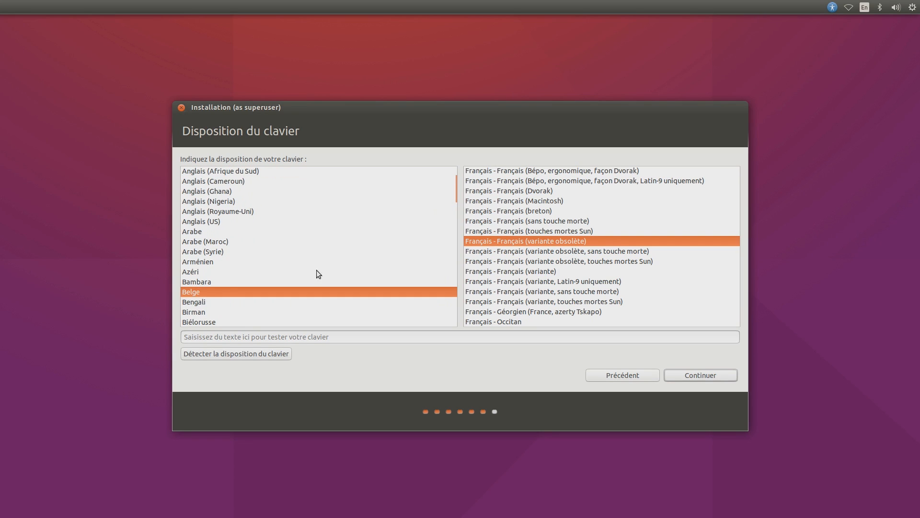
click(689, 376)
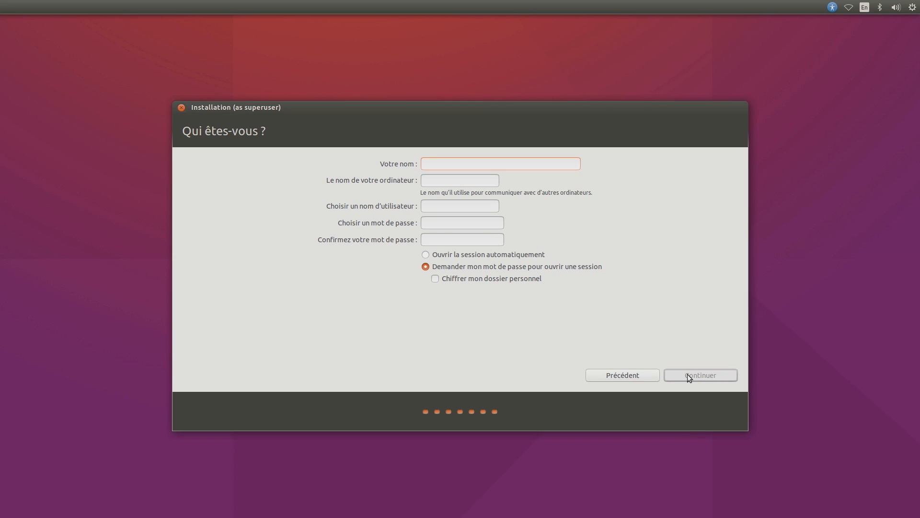
Step: Enter the user's full name and a computer name, correcting the typos
text(JUlei)
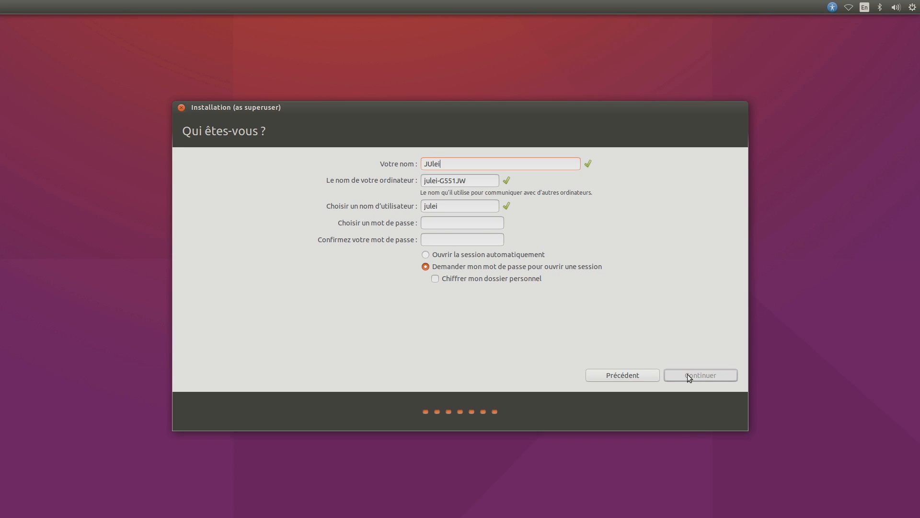
key(BackSpace)
key(BackSpace)
key(BackSpace)
key(BackSpace)
text(ulien)
key(Tab)
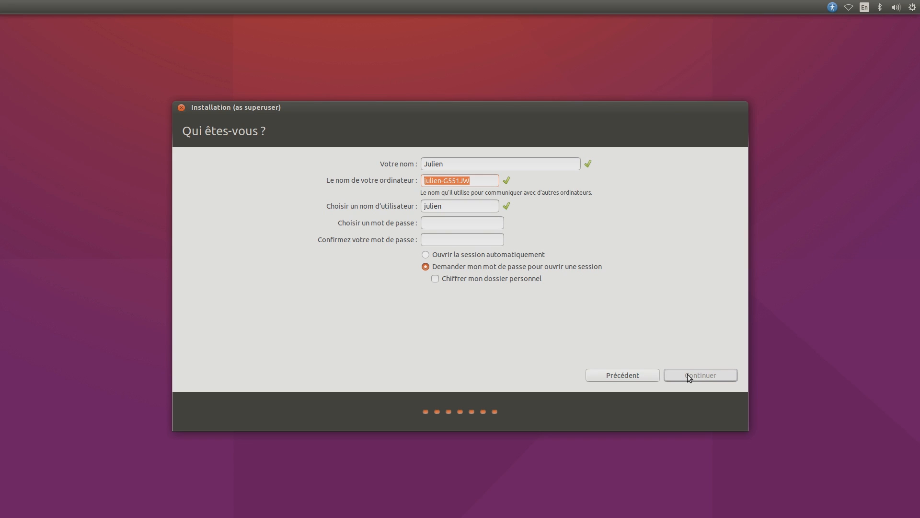
text(JUlien)
text(TQh)
key(BackSpace)
key(BackSpace)
key(BackSpace)
key(BackSpace)
key(BackSpace)
key(BackSpace)
key(BackSpace)
text(ulienTHink)
key(BackSpace)
key(BackSpace)
key(BackSpace)
key(BackSpace)
text(hink)
Step: Fill in the username and account password, then start the installation
key(Tab)
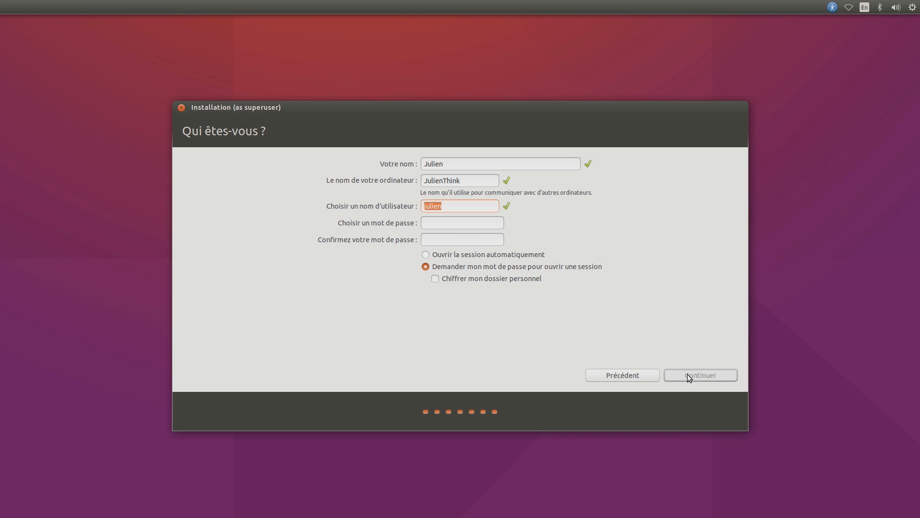
text(mj24*****)
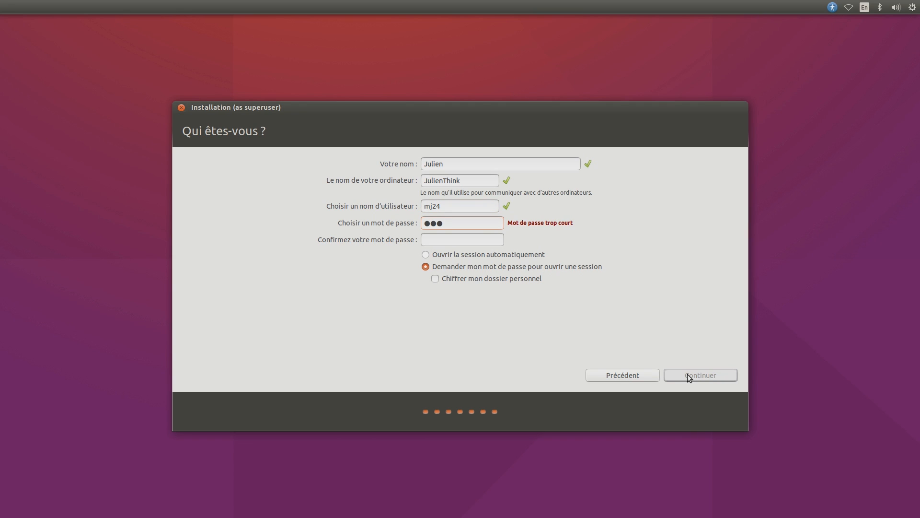
key(Tab)
text(*****)
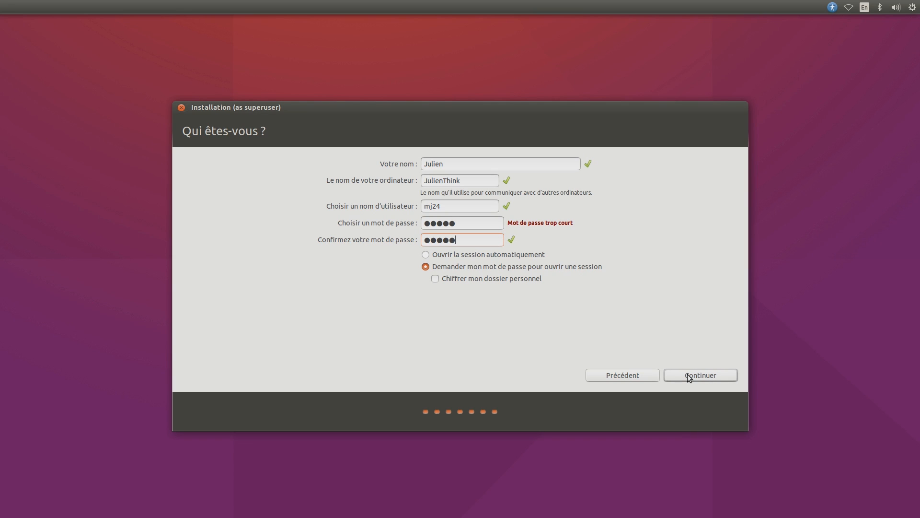
click(689, 376)
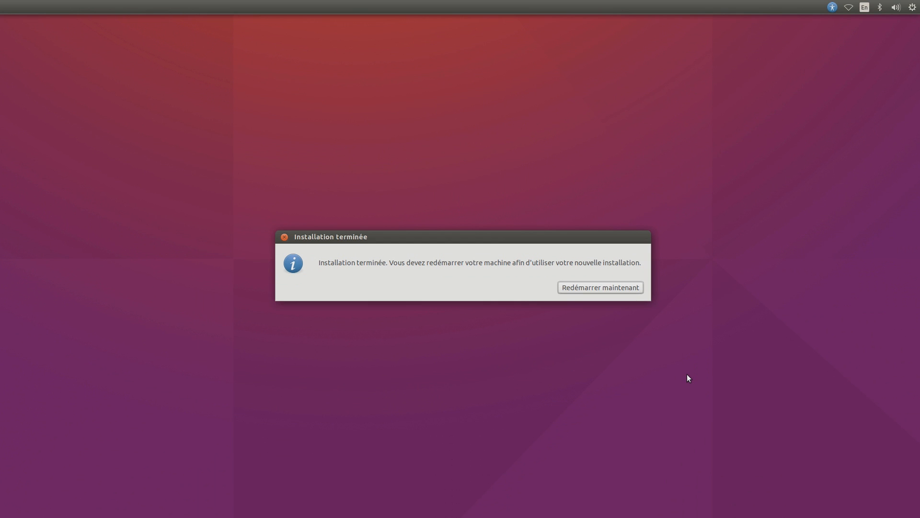
Step: Restart the machine and boot the Ubuntu entry from the GRUB menu
click(606, 288)
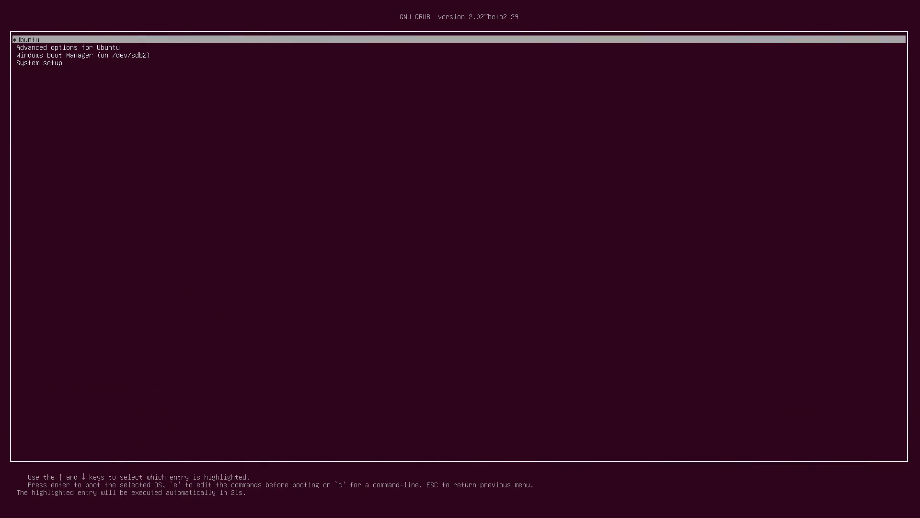
key(Down)
key(Down)
key(Up)
key(Up)
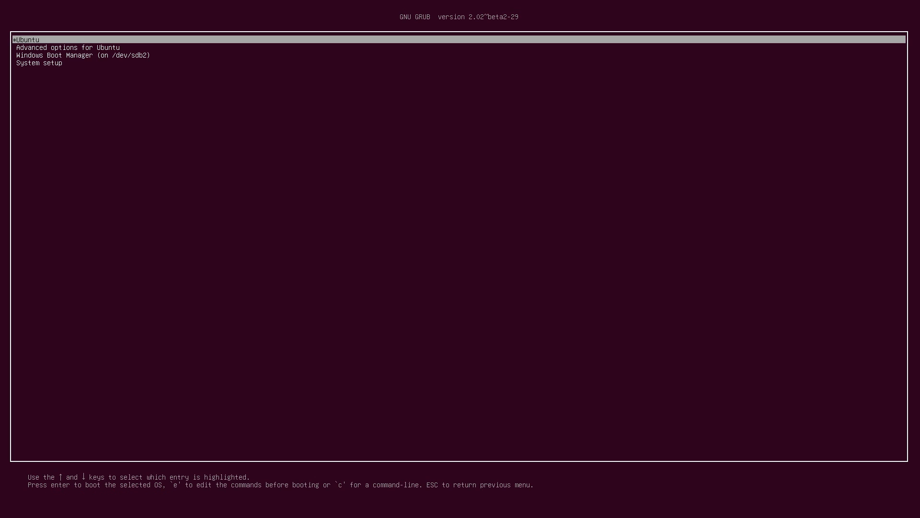
key(Return)
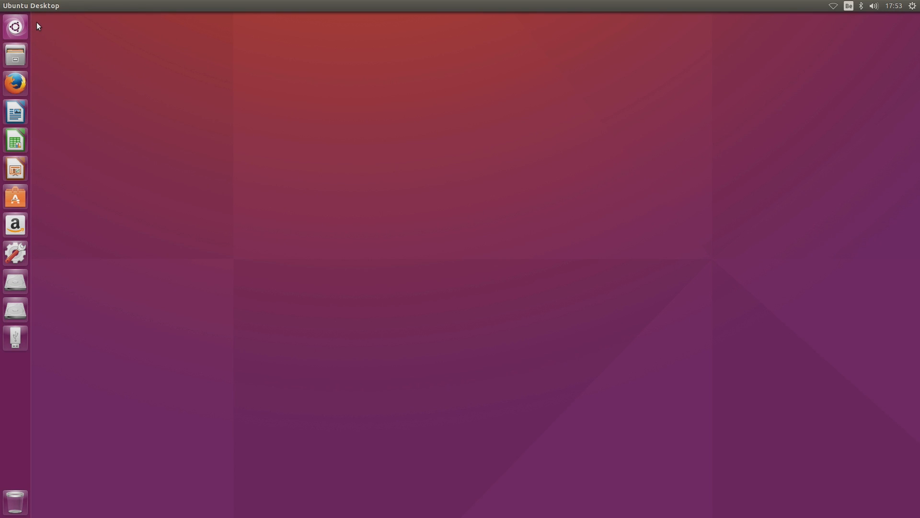
Step: Briefly try the Dash and Firefox, then open the top-right session menu
click(24, 27)
click(21, 30)
click(8, 90)
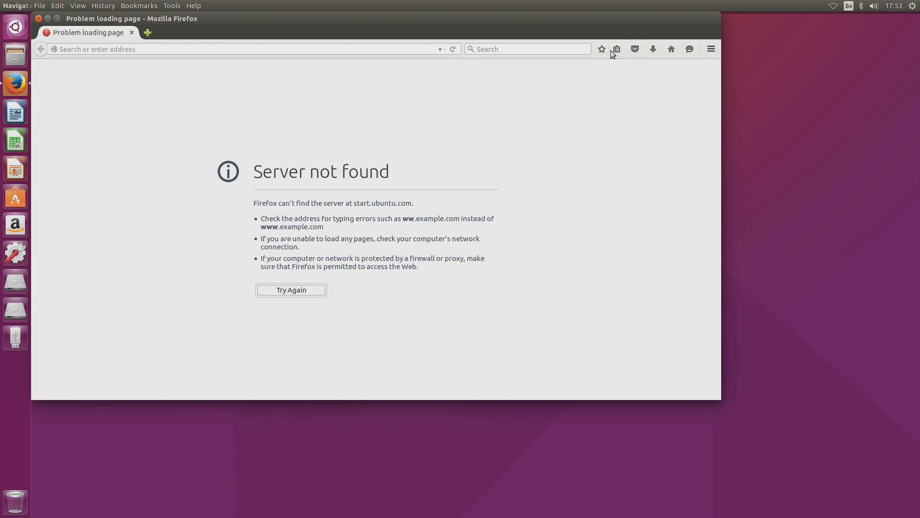
click(38, 18)
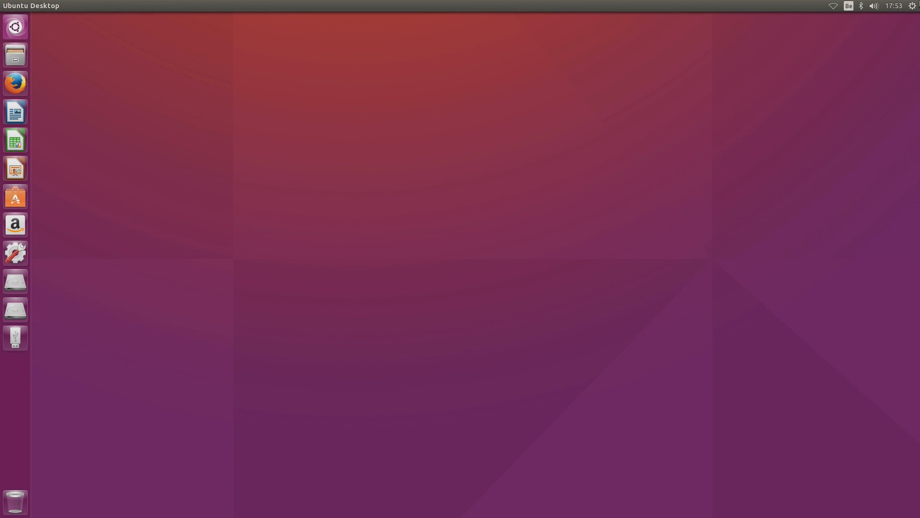
click(913, 6)
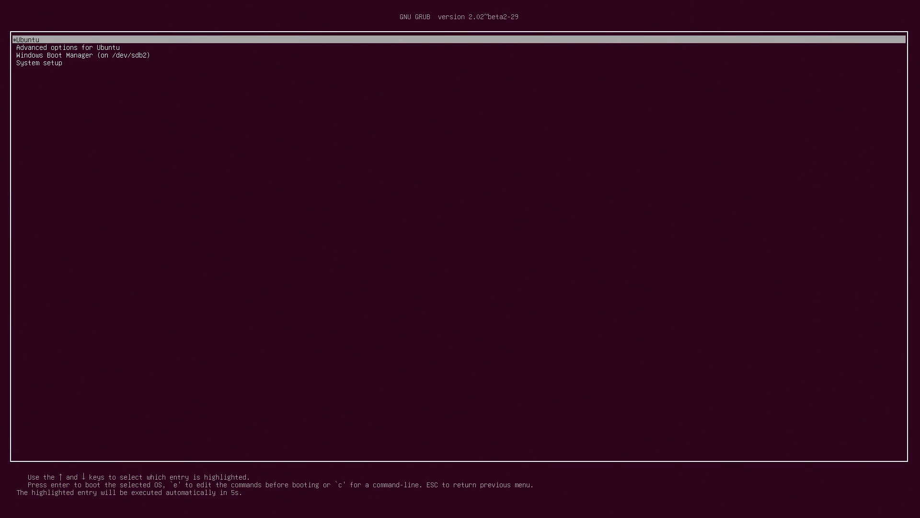
Step: Boot Windows Boot Manager from GRUB and dismiss the Windows 10 lock screen
key(Down)
key(Down)
key(Up)
key(Up)
key(Down)
key(Down)
key(Down)
key(Up)
key(Up)
key(Down)
key(Down)
key(Up)
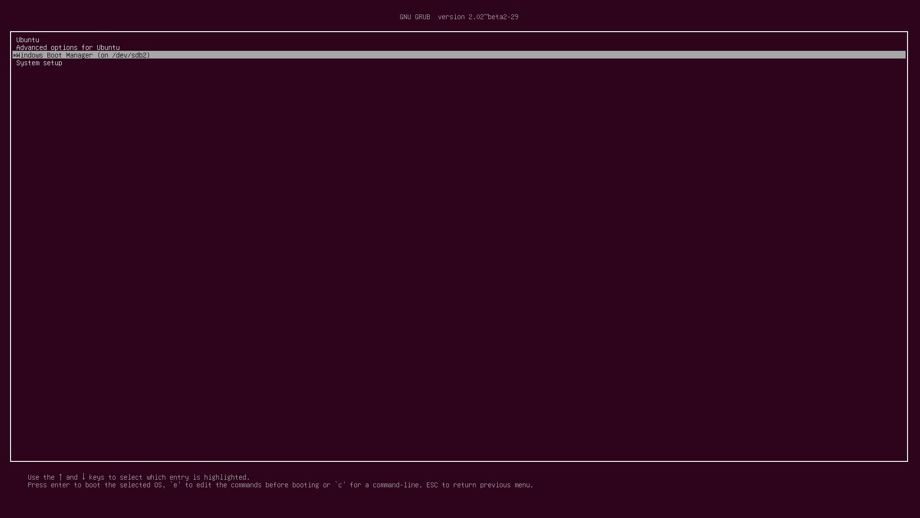
key(Return)
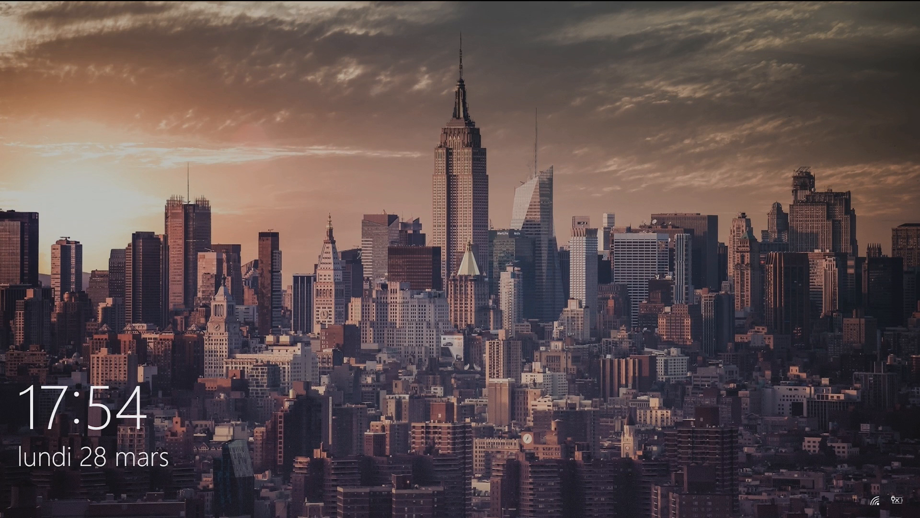
key(space)
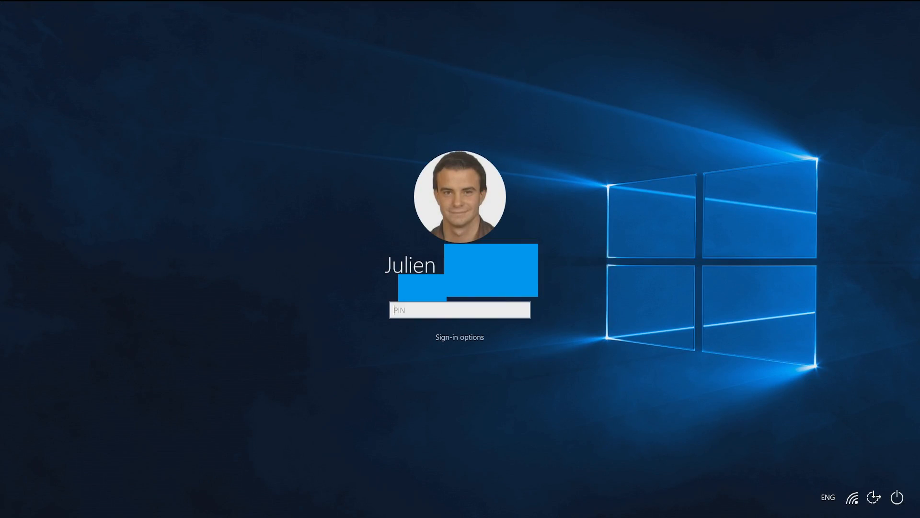